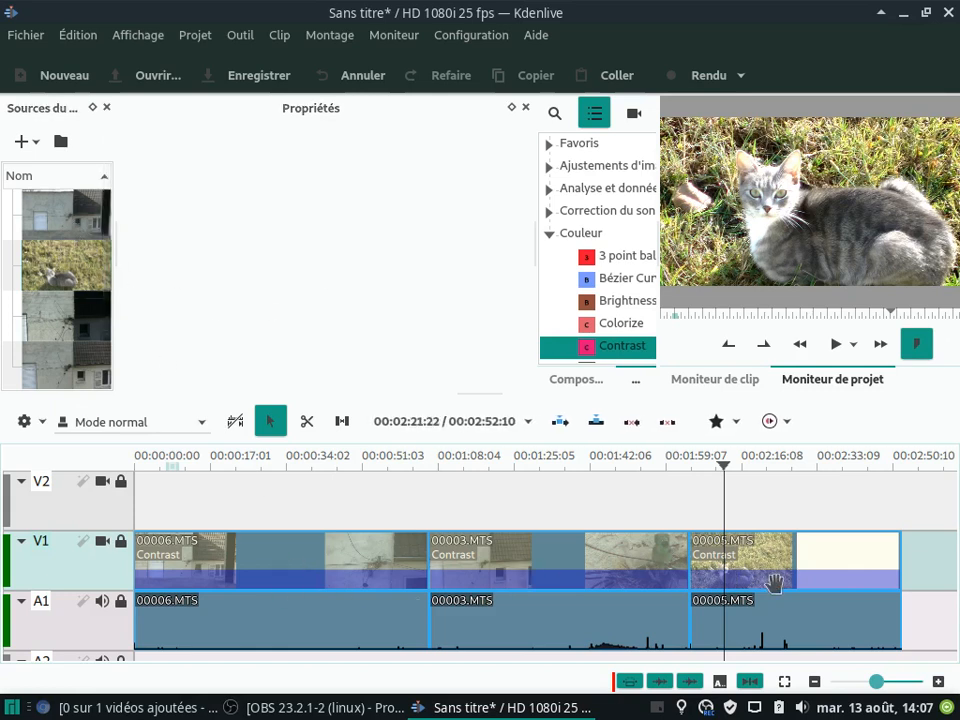
Step: Return the playhead to the timeline start and enlarge the effects list with its Couleur category collapsed
drag(724, 467, 129, 474)
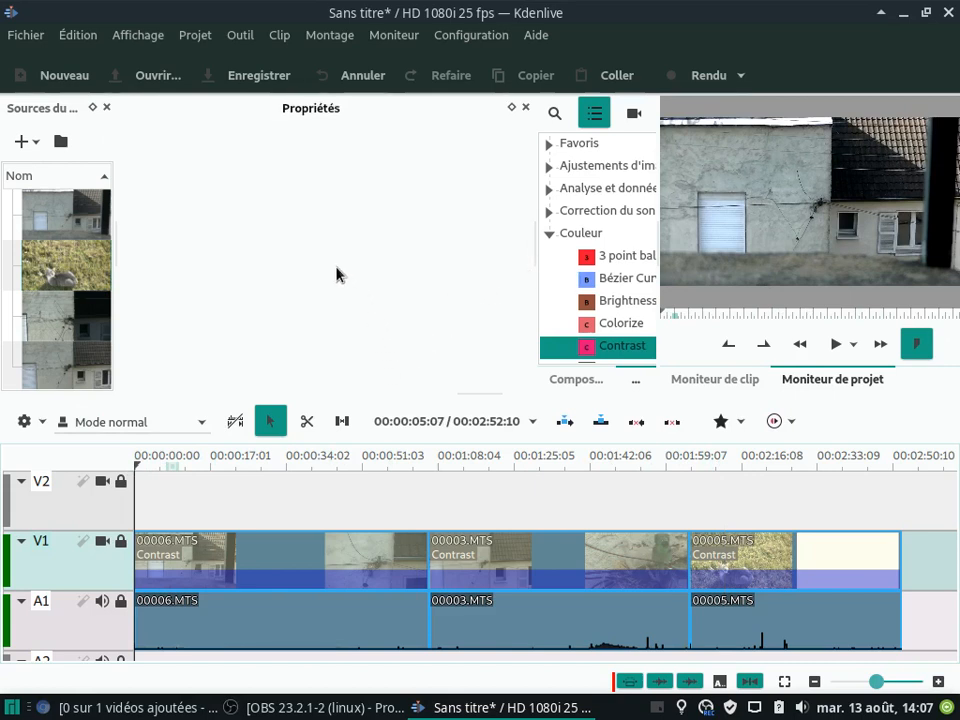
click(640, 457)
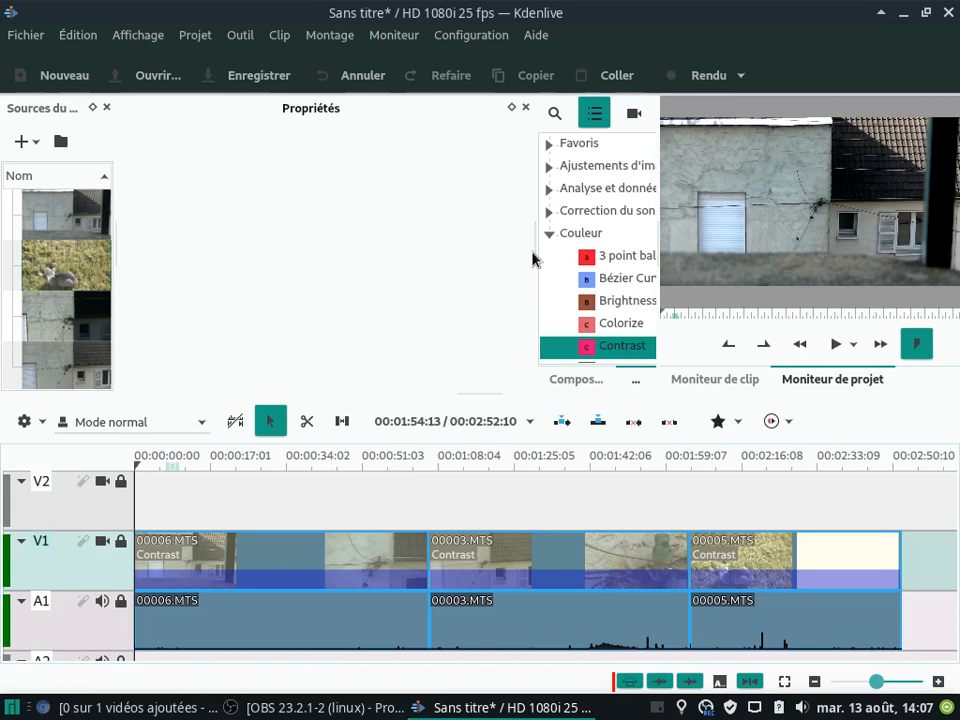
drag(536, 251, 362, 253)
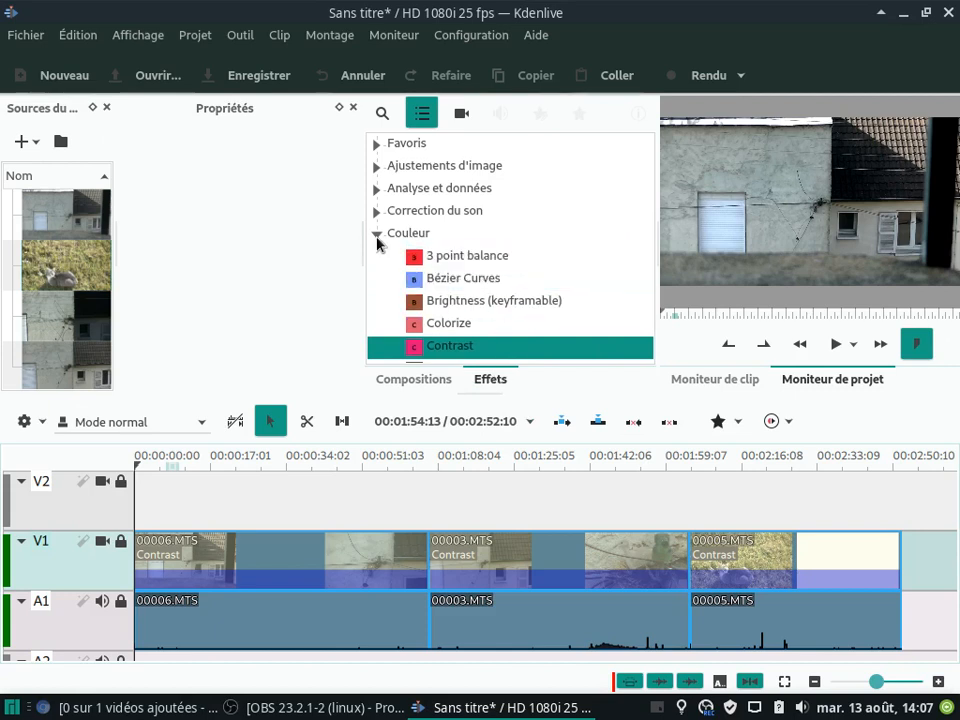
click(377, 234)
click(430, 381)
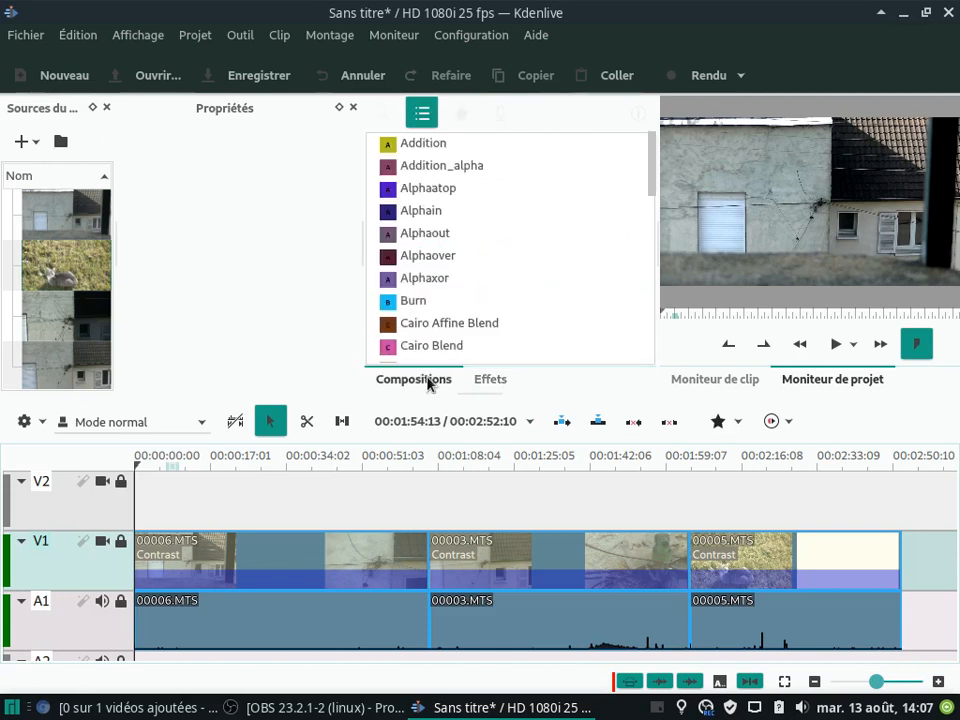
click(489, 386)
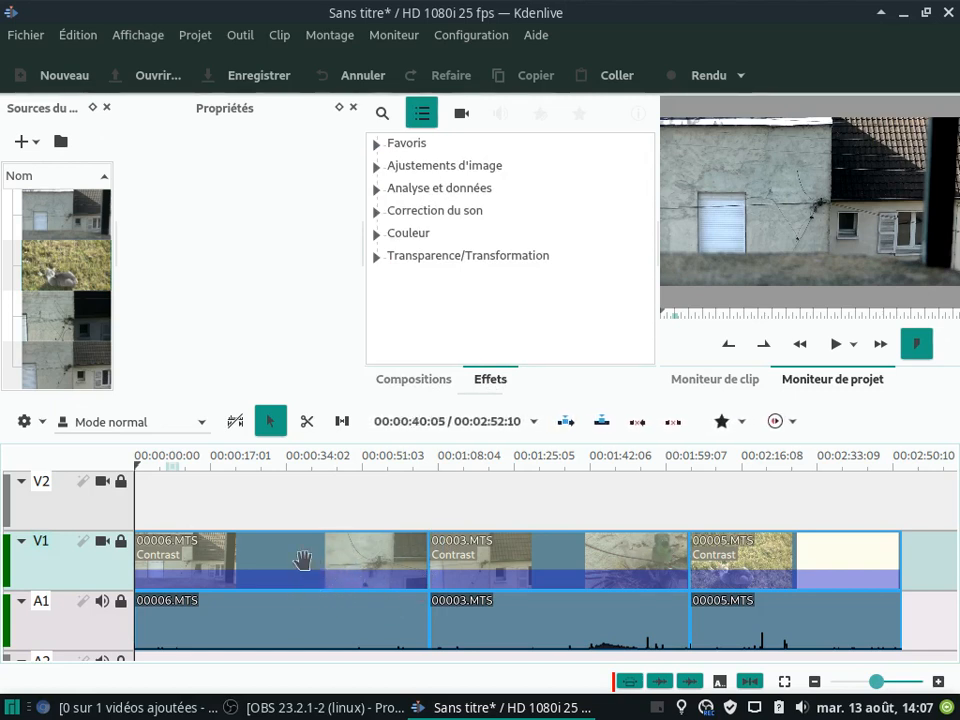
Step: Examine the Contrast effect properties of clips 00006.MTS, 00003.MTS and 00005.MTS on track V1, one clip at a time
click(285, 572)
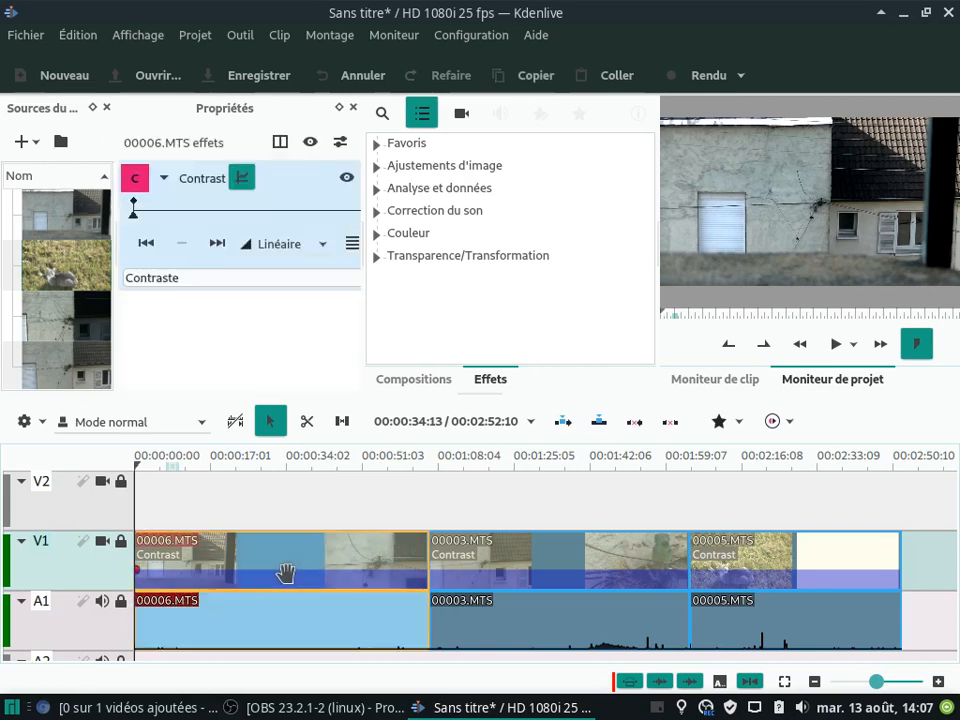
click(540, 570)
click(761, 570)
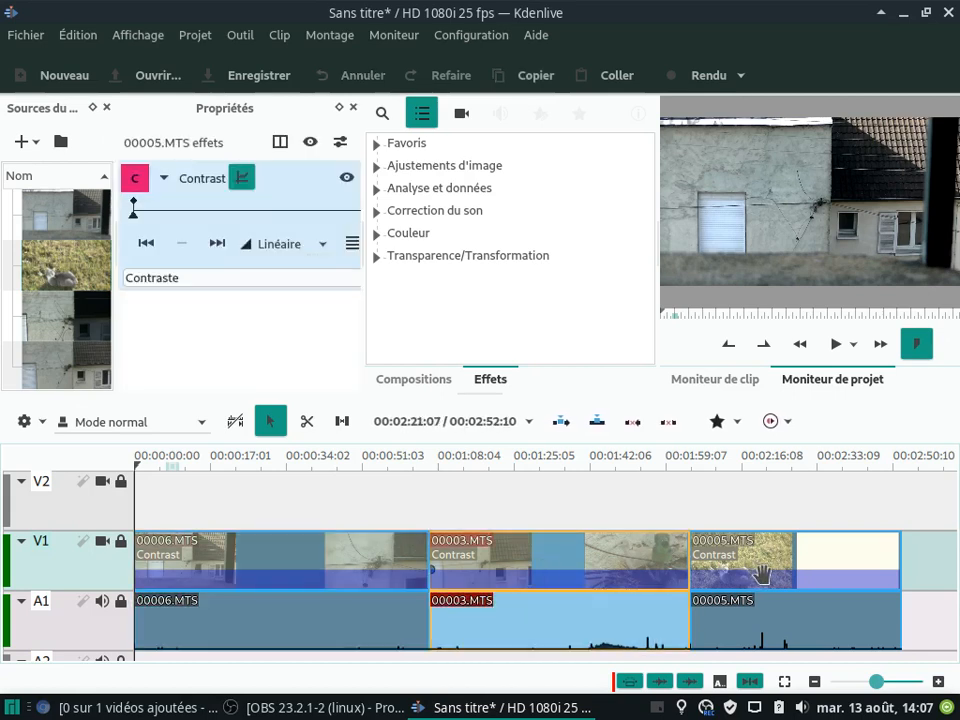
click(366, 576)
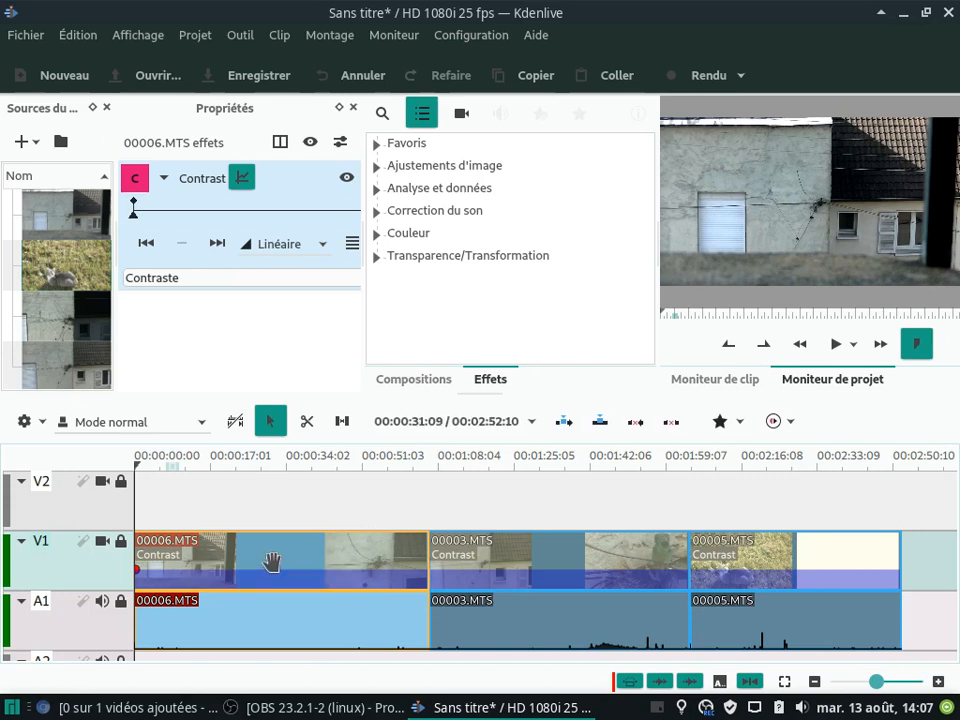
click(502, 565)
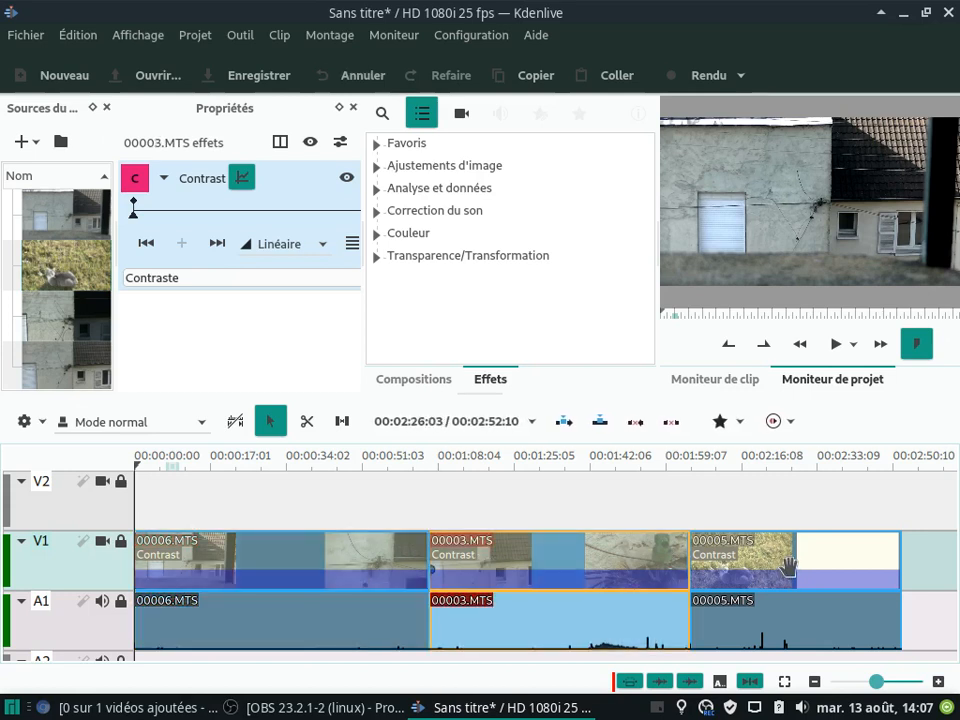
click(788, 567)
click(366, 571)
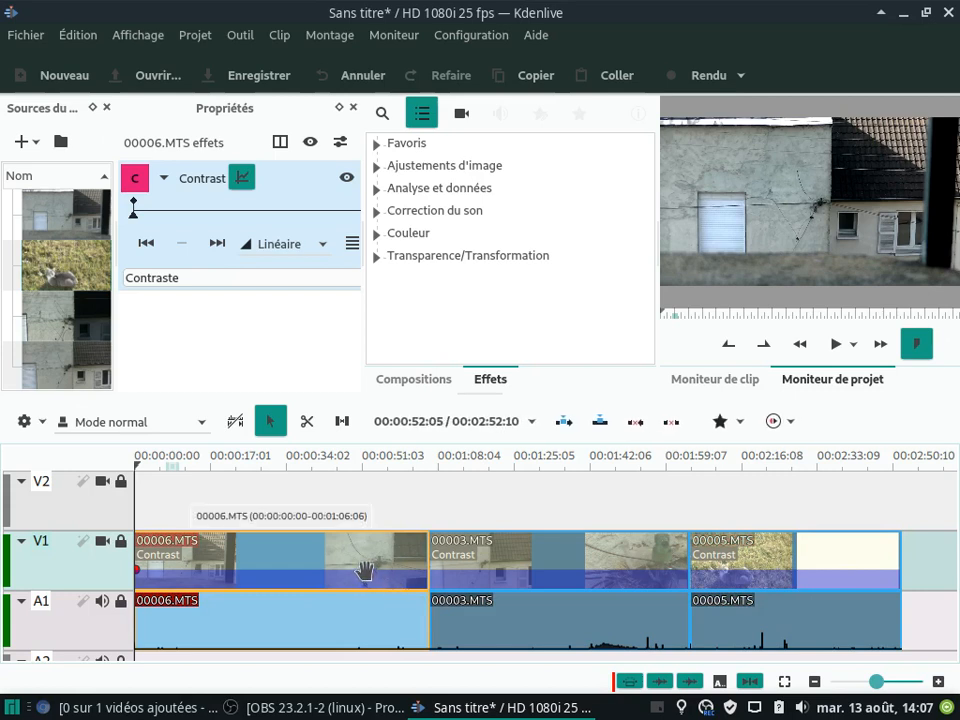
Step: Select all clips in the timeline and check each clip's Contrast effect properties within that selection
key(ctrl+a)
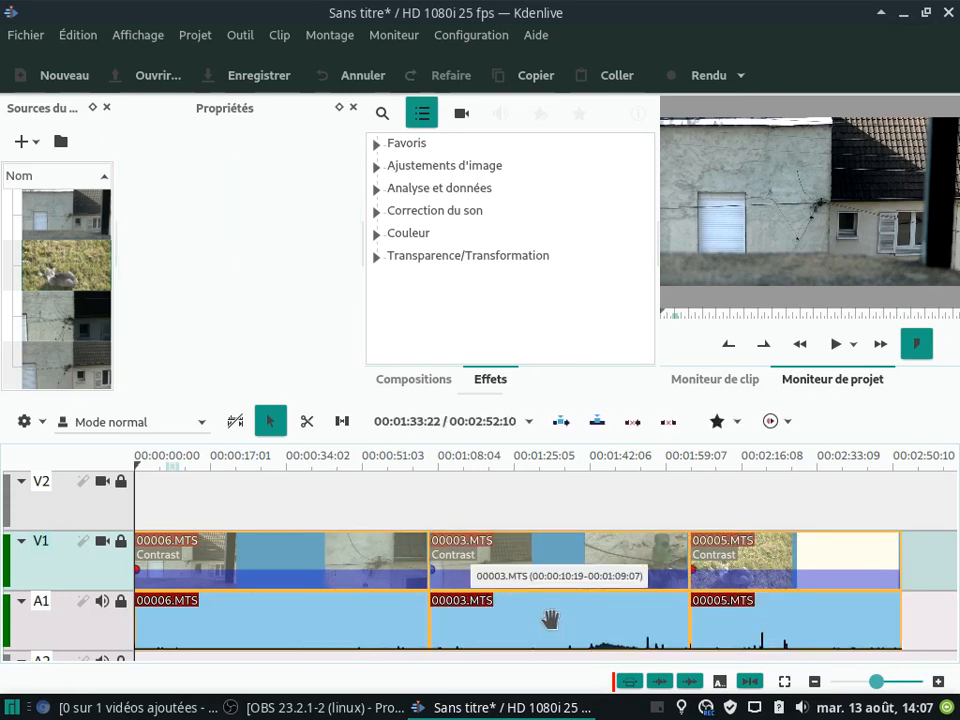
click(543, 568)
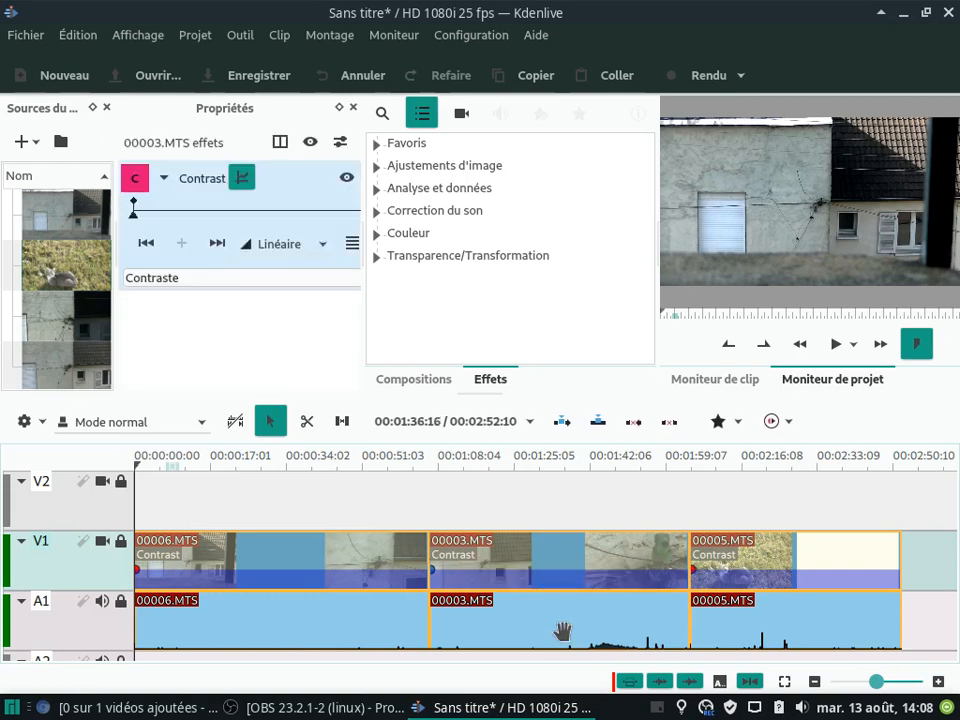
click(400, 568)
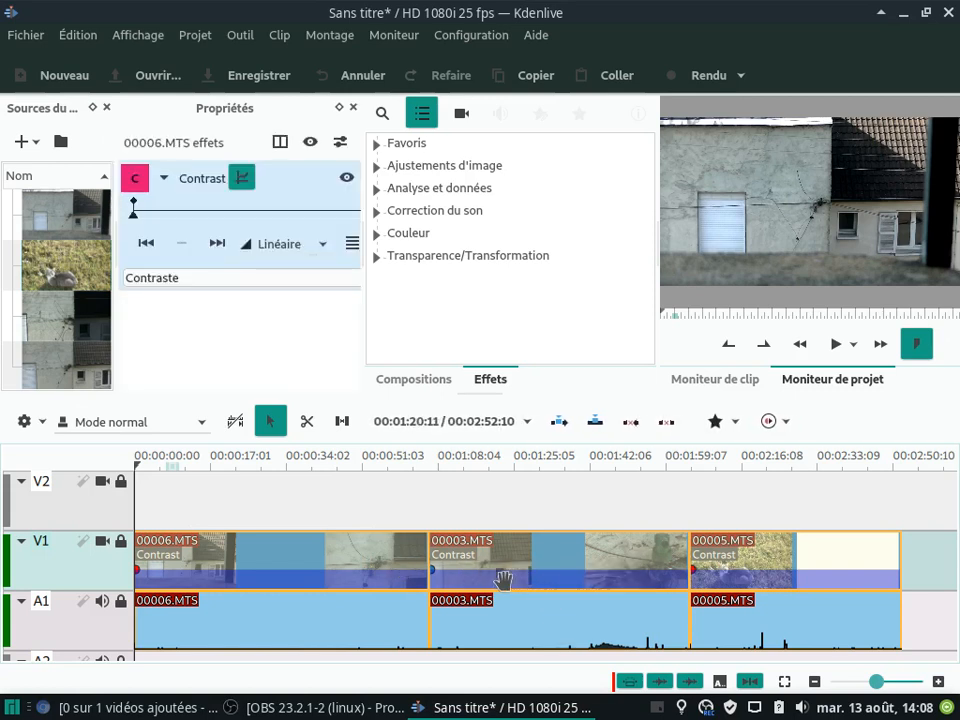
click(555, 570)
click(706, 570)
click(578, 567)
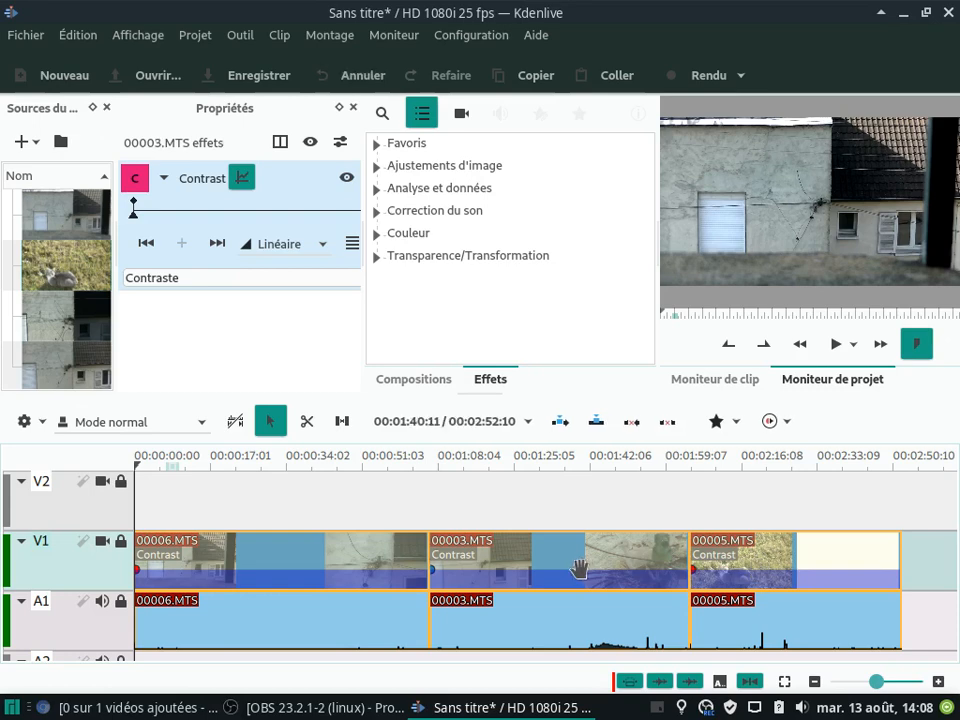
Step: Deselect the group, preview a frame of each clip, and inspect the clips individually, ending on 00006.MTS
click(371, 510)
click(371, 561)
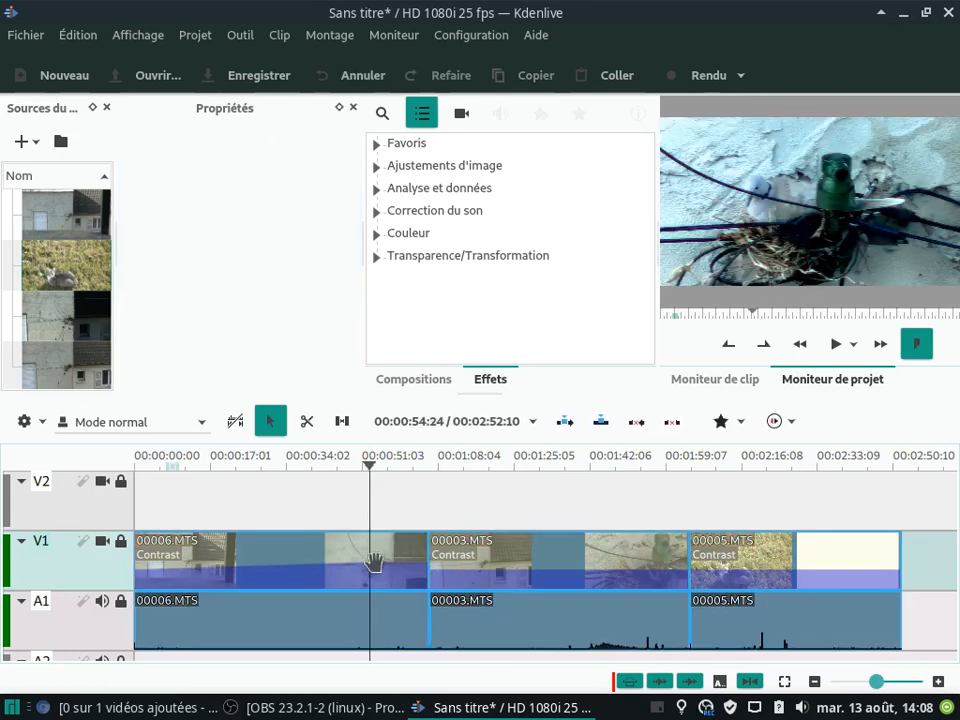
click(455, 568)
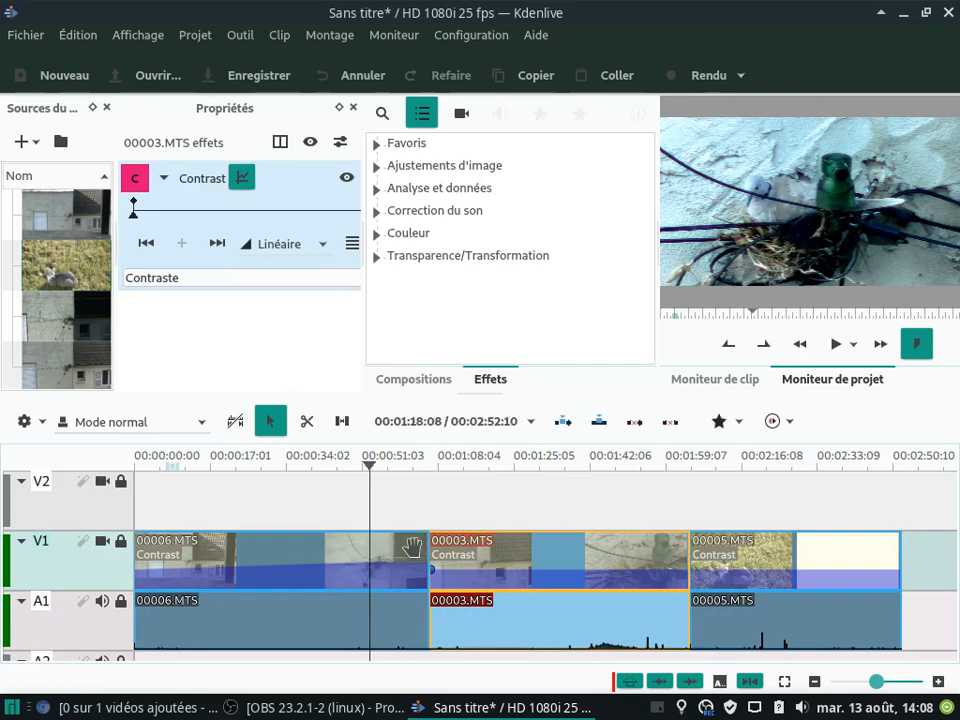
click(341, 521)
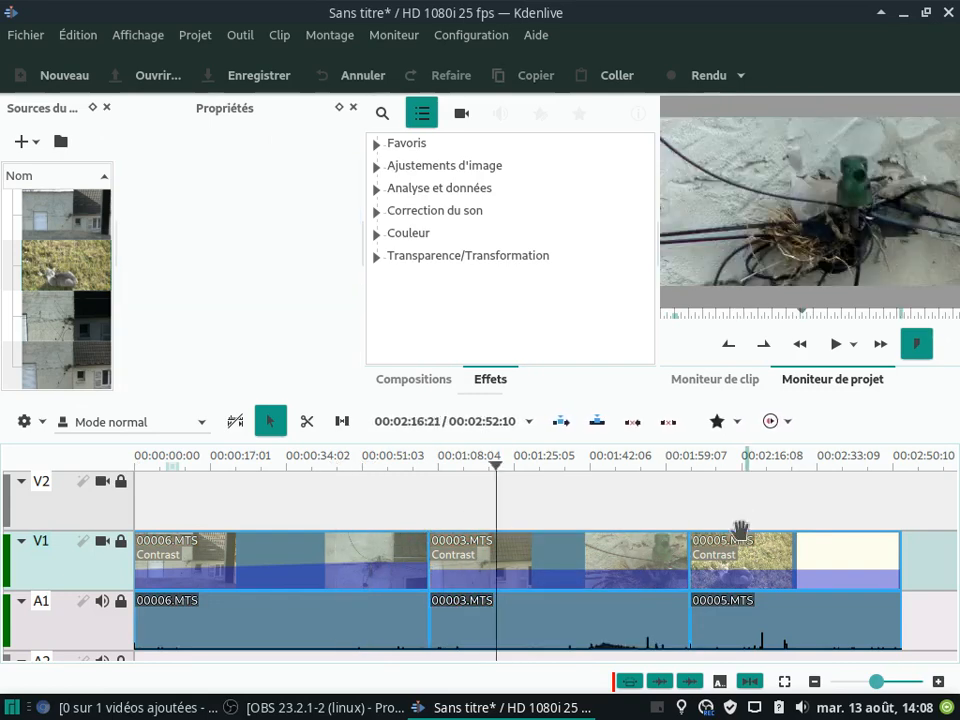
click(741, 562)
click(608, 572)
click(372, 572)
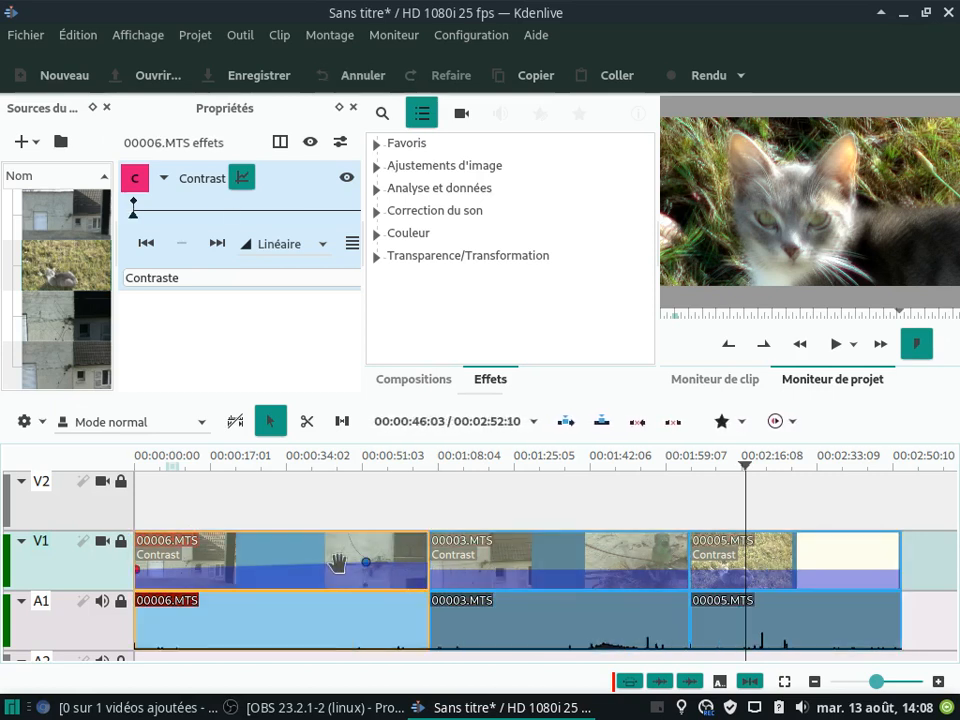
Step: Add a second Contrast effect from the Couleur category to clip 00006.MTS
click(376, 234)
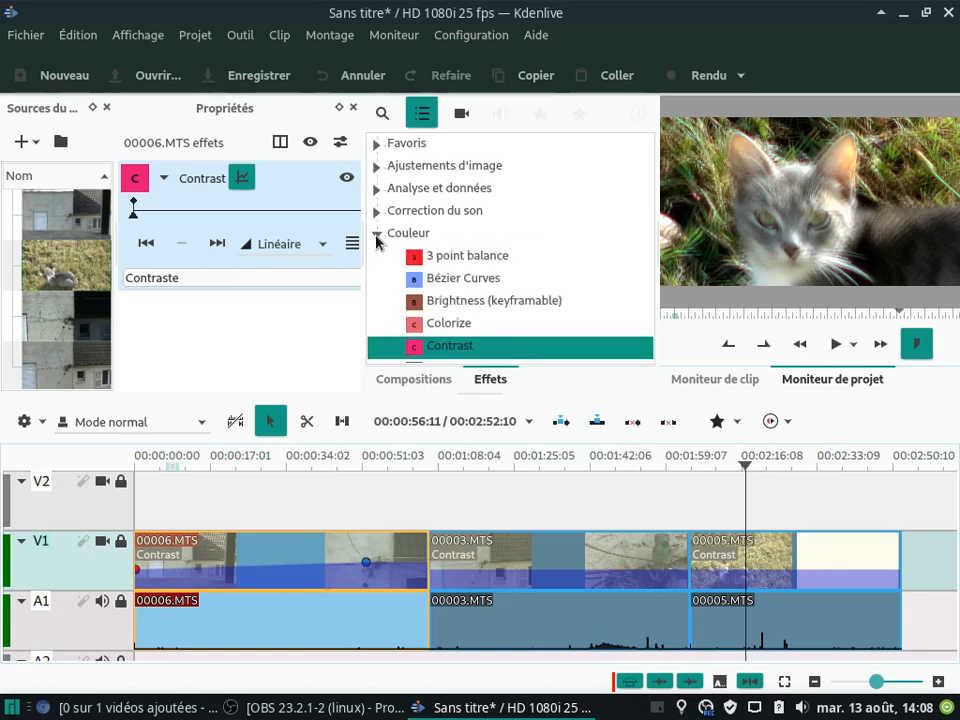
scroll(598, 277, down, 2)
scroll(598, 277, up, 1)
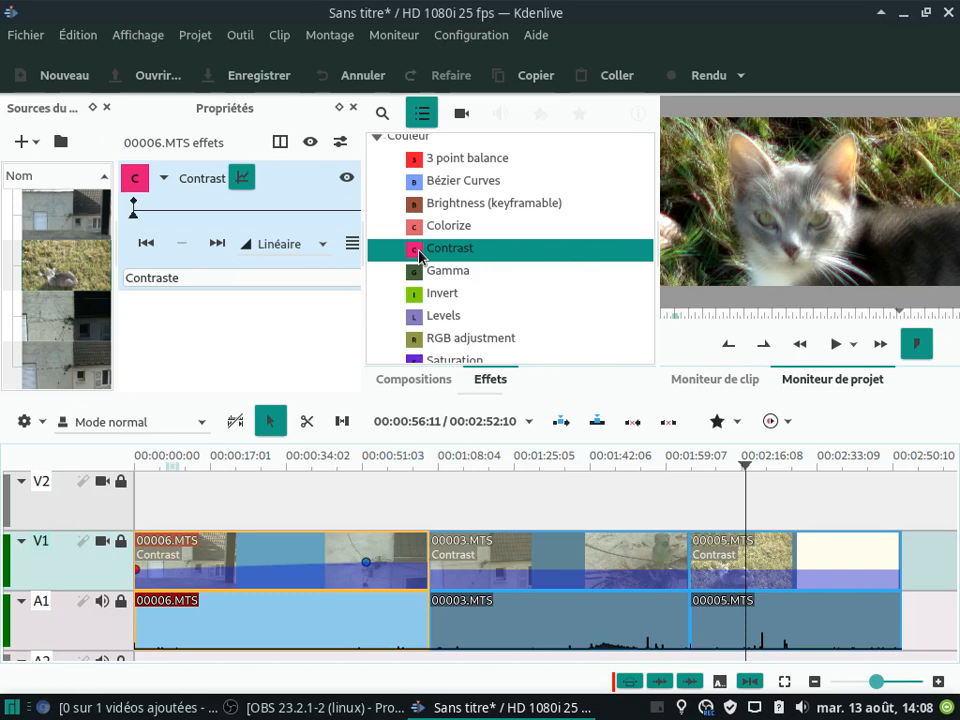
drag(418, 256, 240, 568)
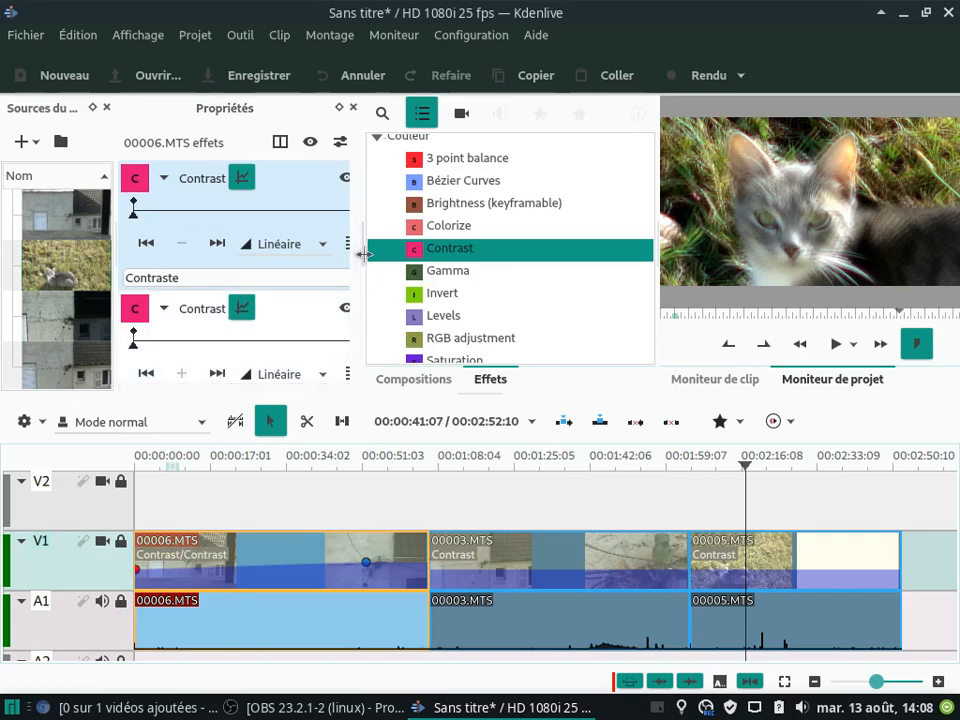
Step: Widen the effect properties of 00006.MTS and scrub the first Contrast effect's keyframe ruler to about 00:00:26:24
drag(363, 254, 537, 256)
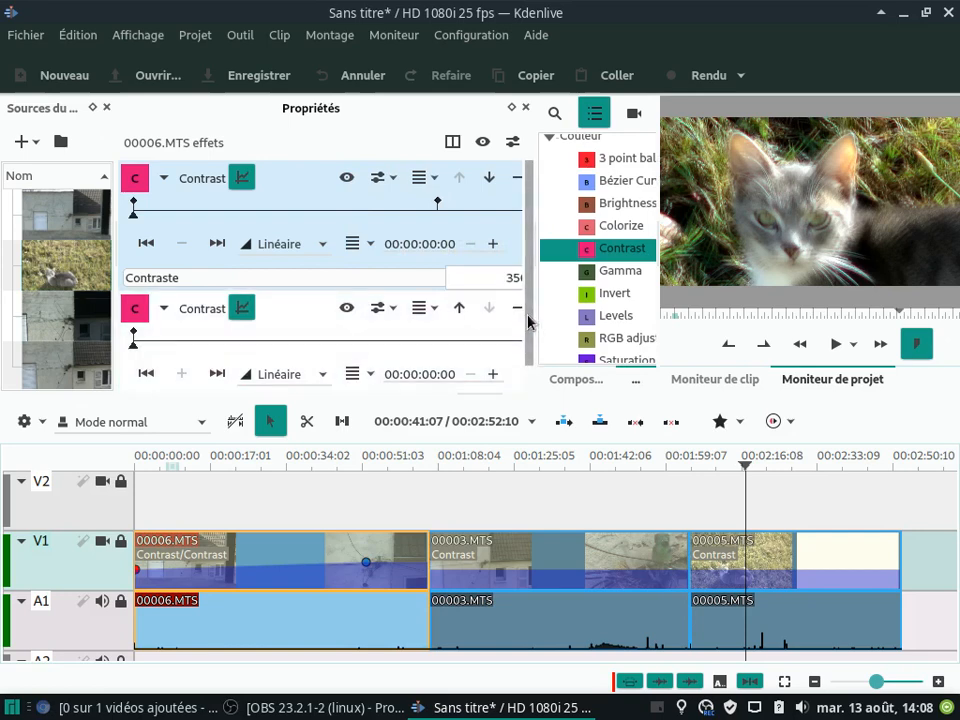
scroll(528, 322, down, 2)
scroll(531, 315, up, 2)
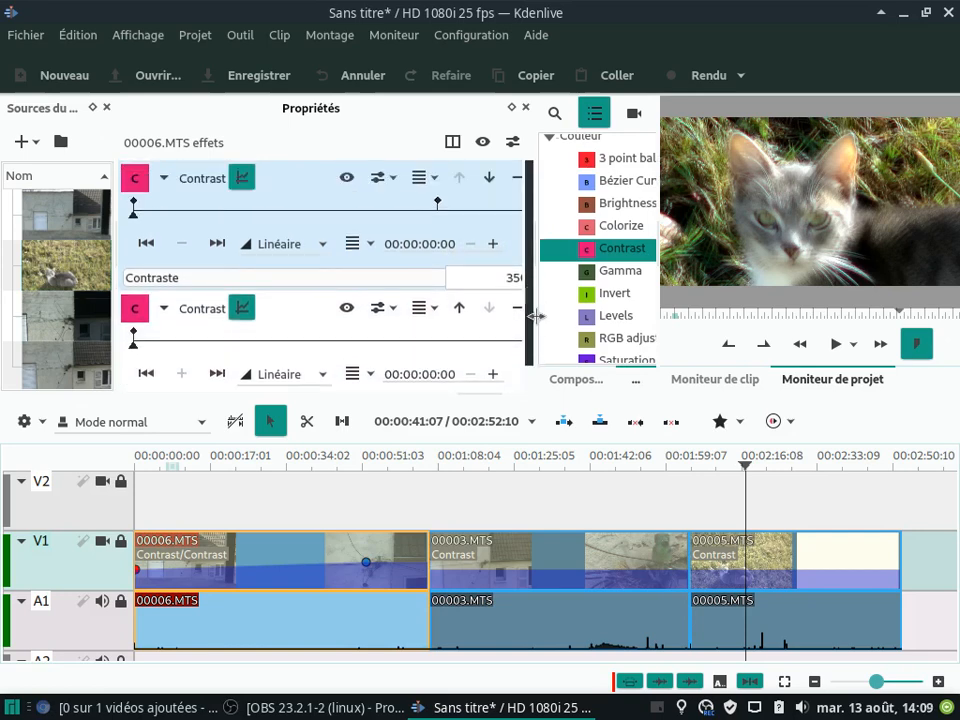
scroll(537, 316, down, 1)
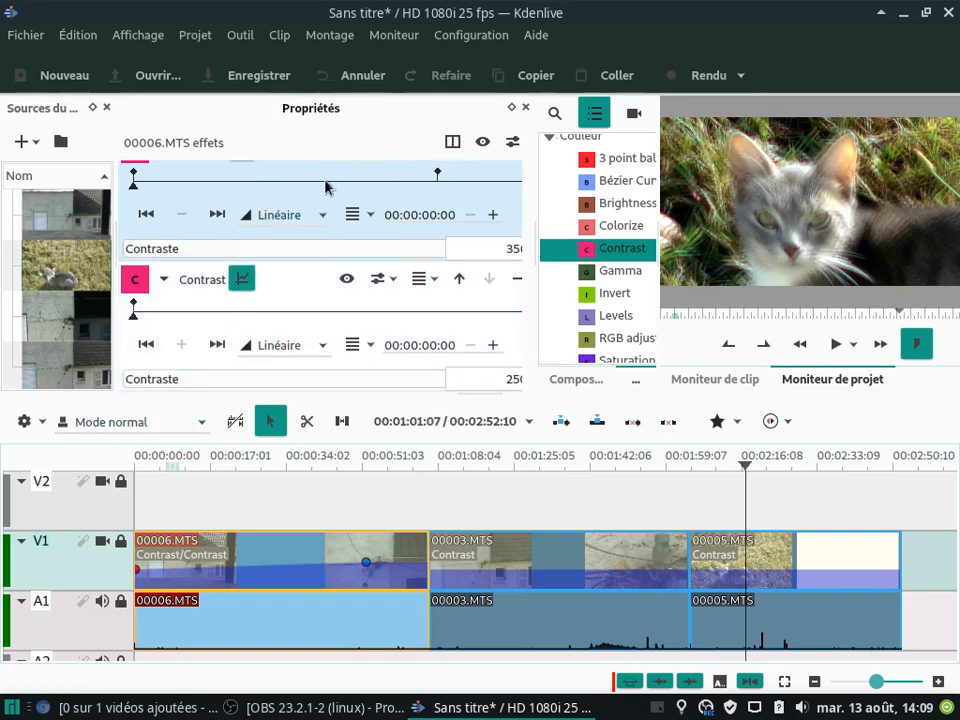
click(364, 188)
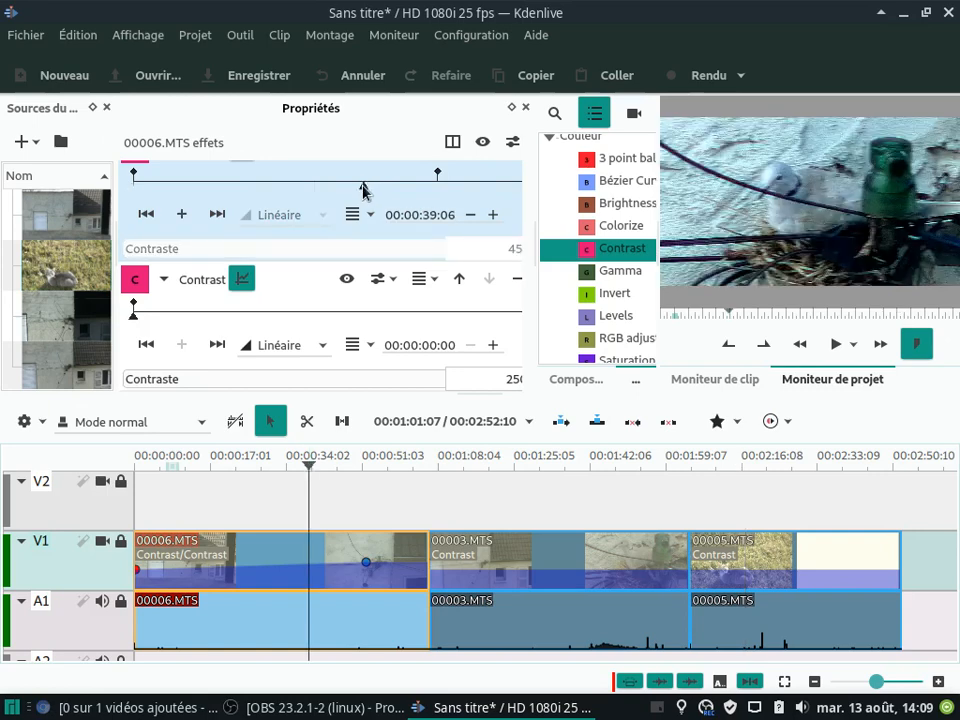
drag(364, 188, 291, 186)
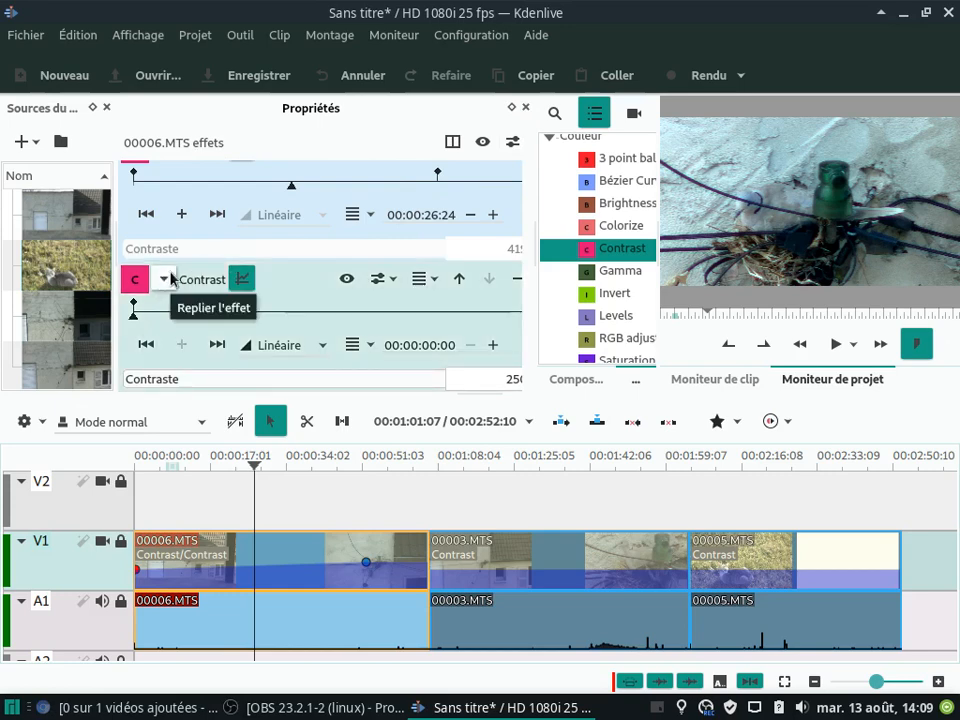
Step: Disable and delete the first Contrast effect on clip 00006.MTS
scroll(172, 279, up, 1)
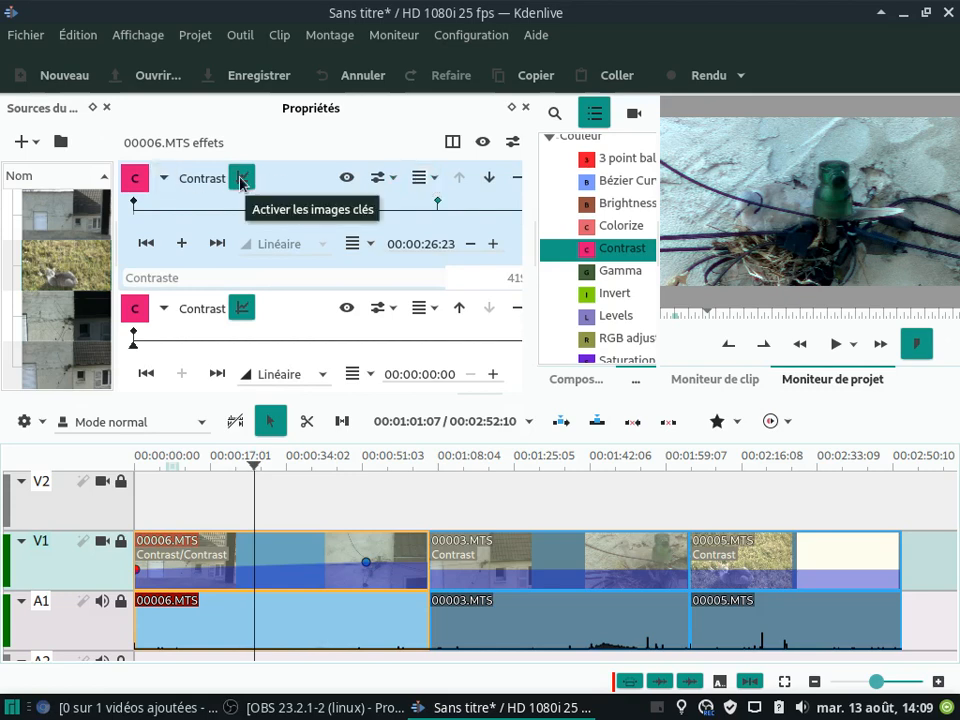
click(347, 180)
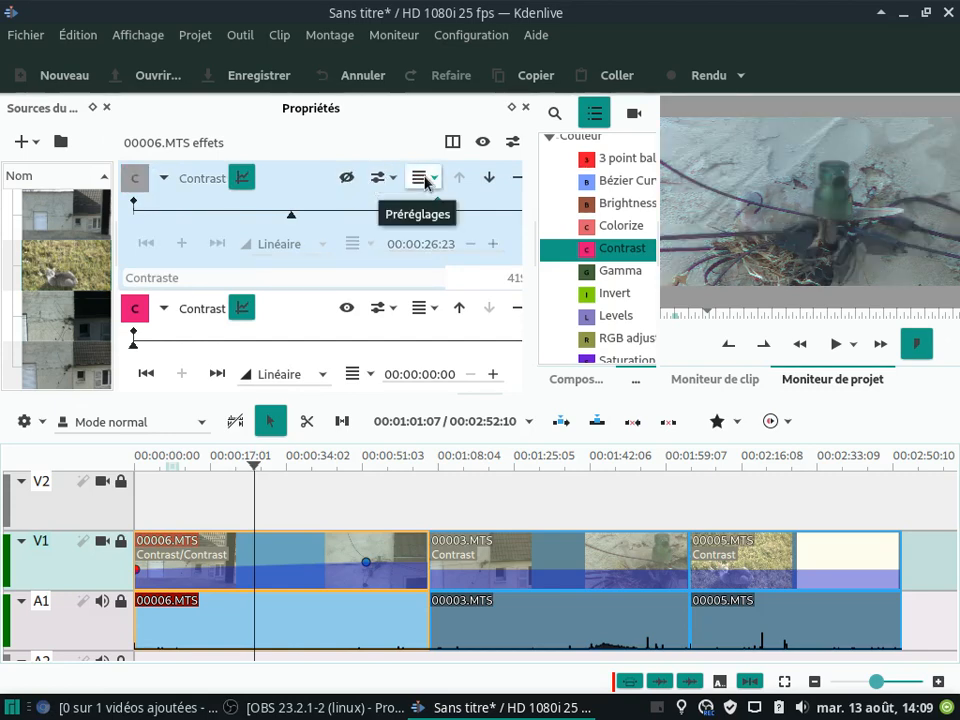
click(514, 180)
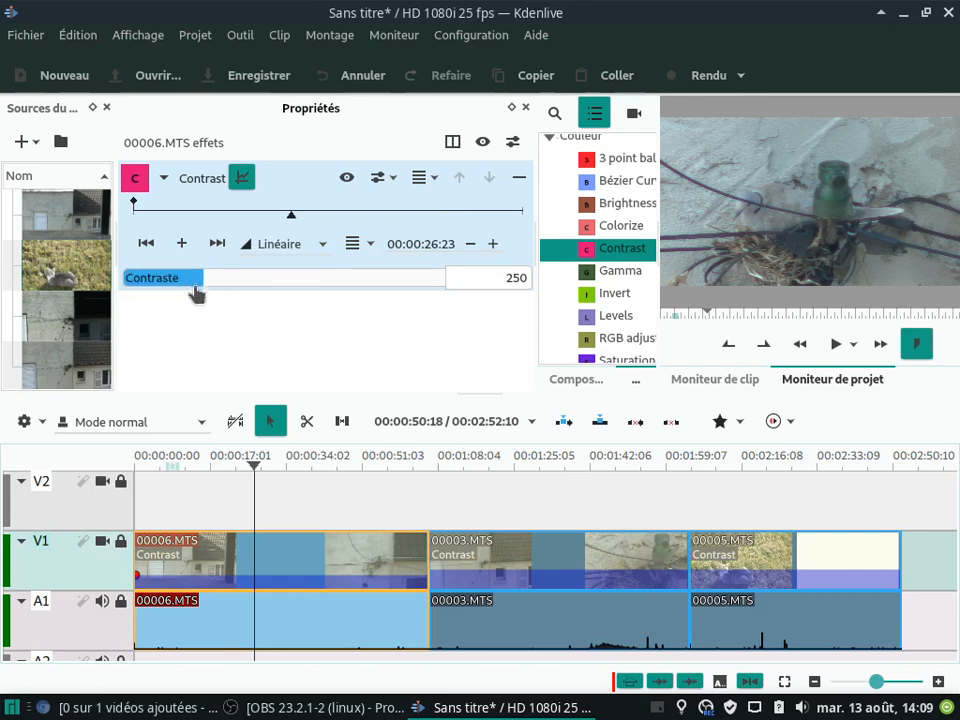
Step: Try weaker and stronger contrast on the remaining effect of 00006.MTS and set its Contraste value to 330
drag(201, 287, 290, 287)
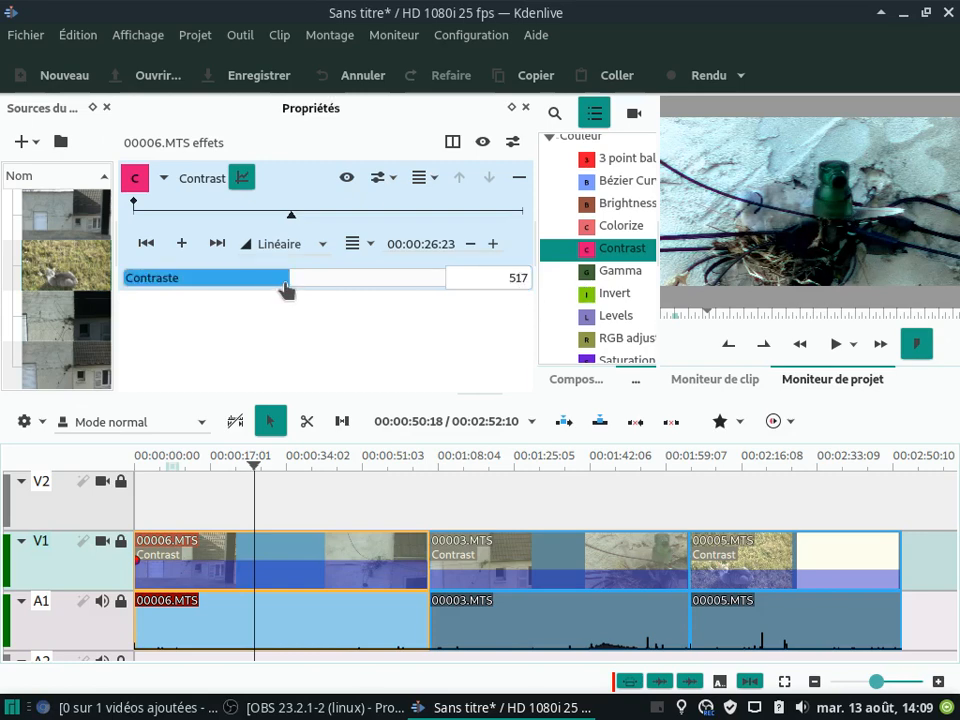
drag(286, 288, 218, 287)
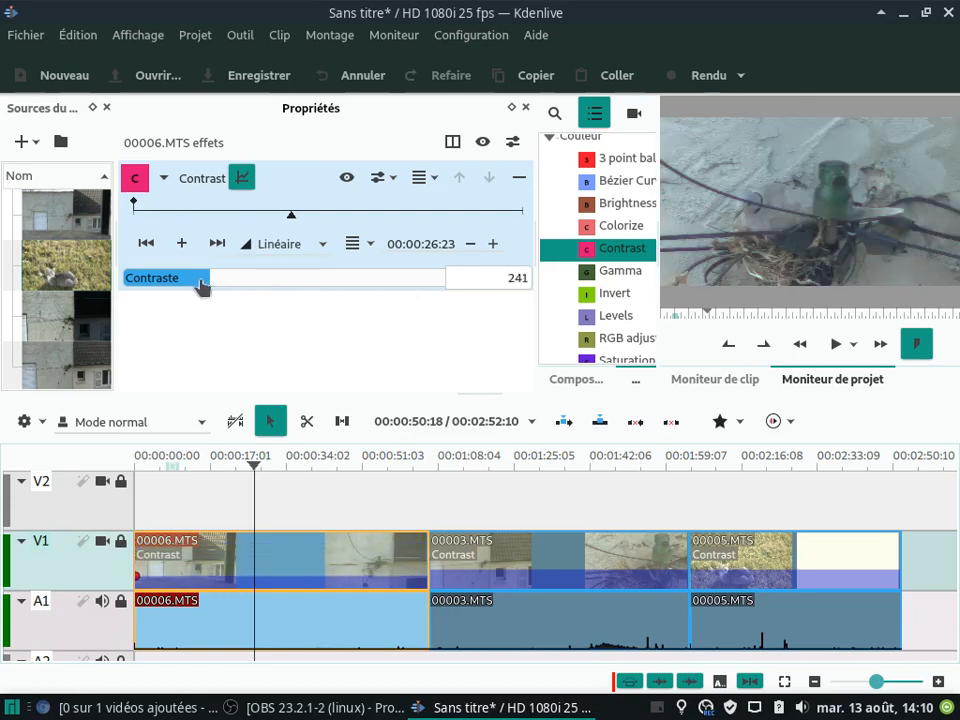
drag(204, 285, 230, 291)
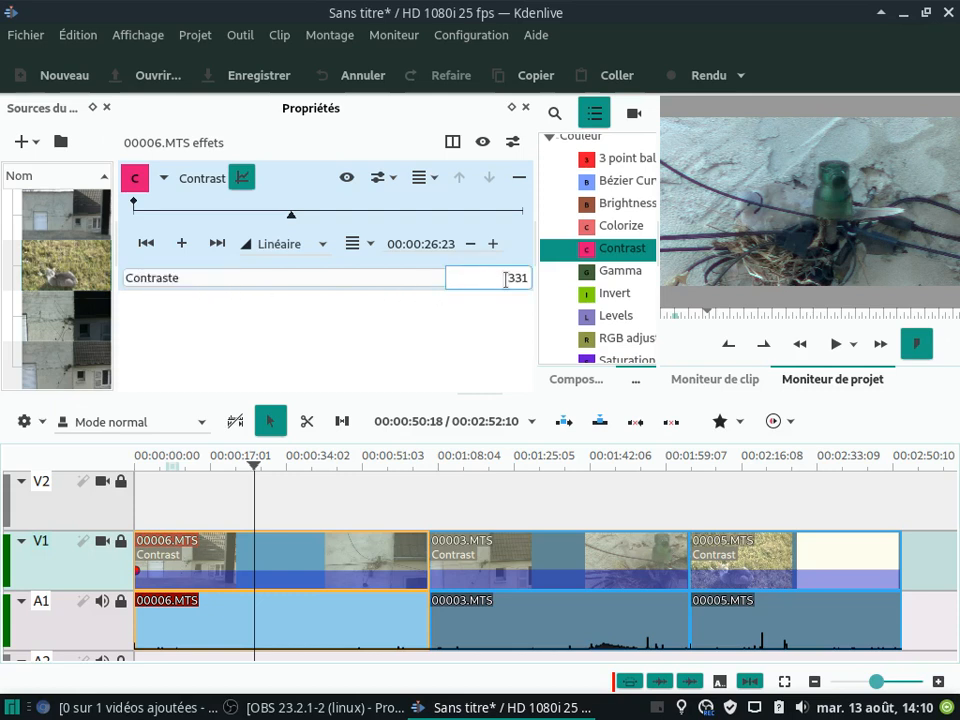
double_click(510, 281)
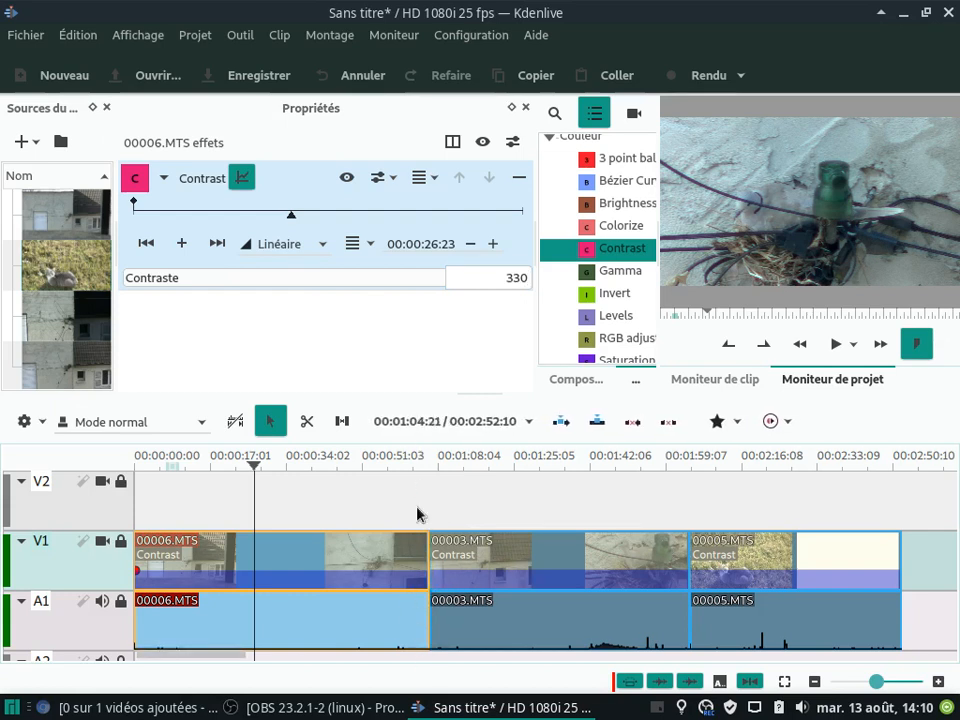
Step: View the Contrast effect settings of clip 00003.MTS and close Kdenlive, answering its closing prompt
click(531, 559)
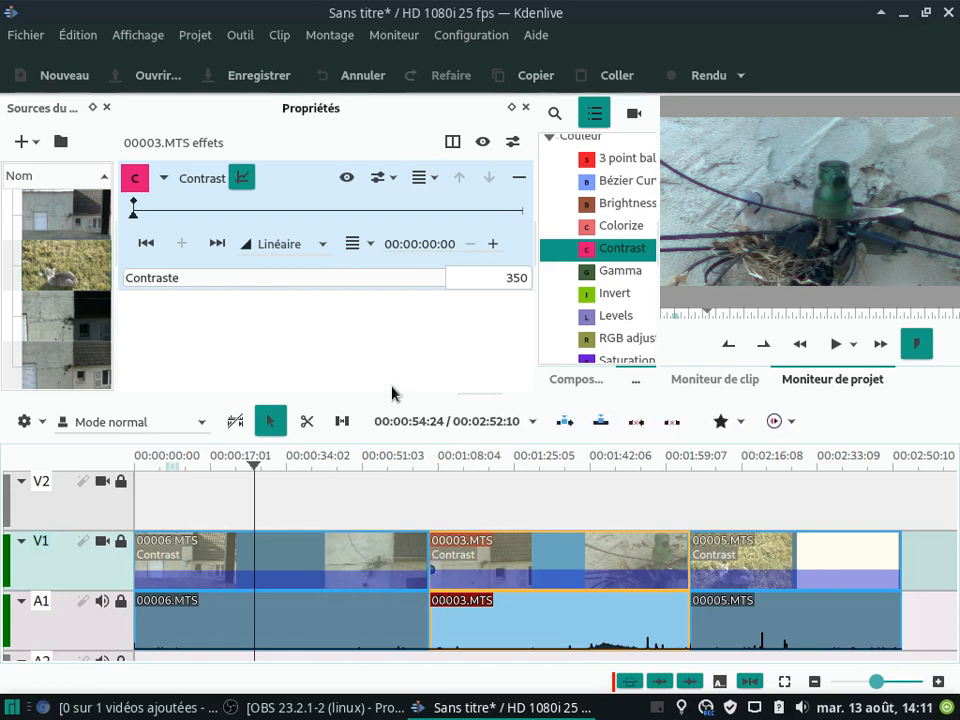
click(948, 14)
click(481, 341)
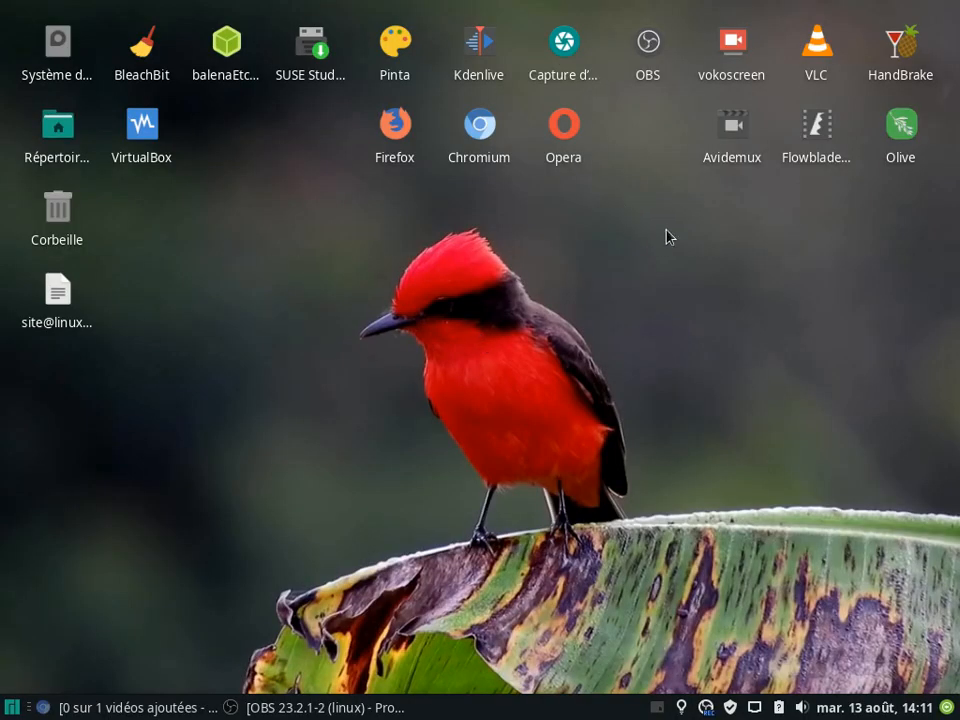
Step: Start Kdenlive from the desktop
double_click(479, 45)
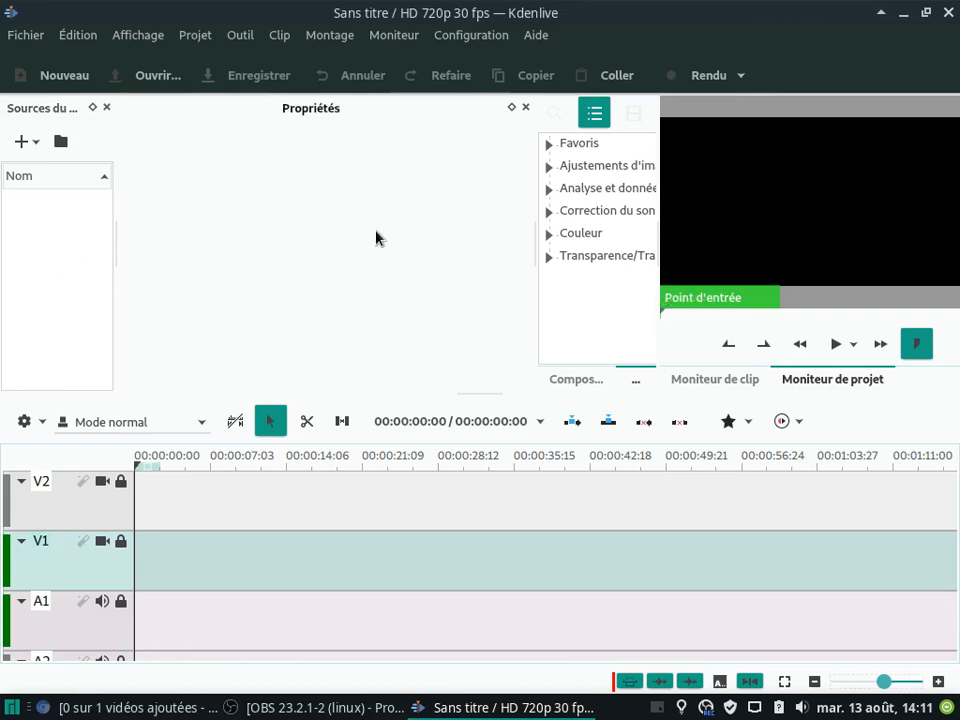
right_click(72, 240)
click(101, 253)
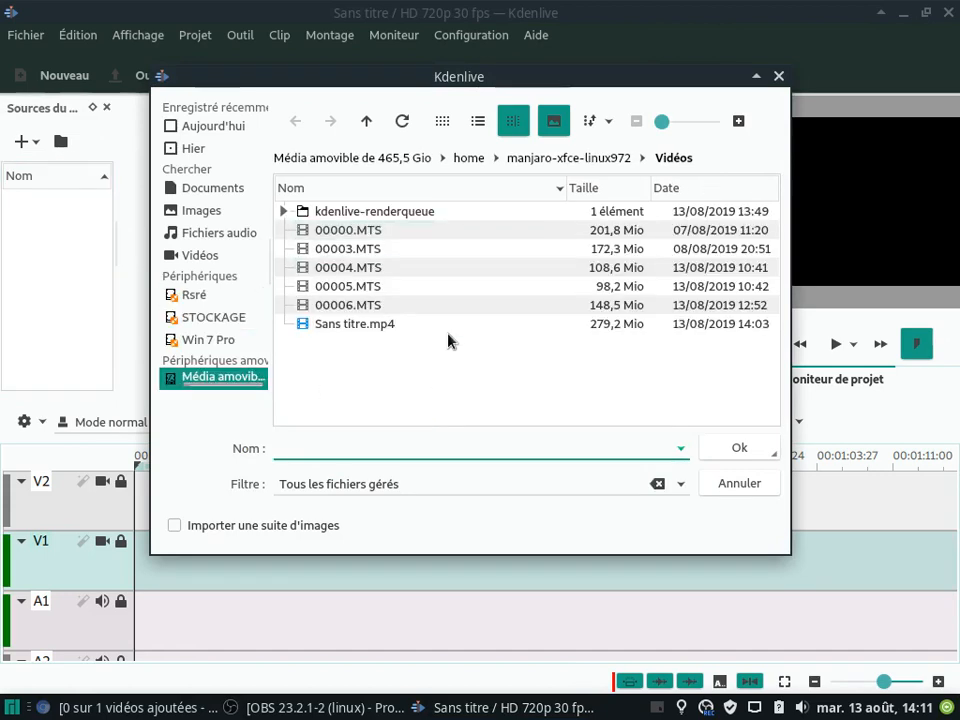
click(381, 236)
double_click(381, 236)
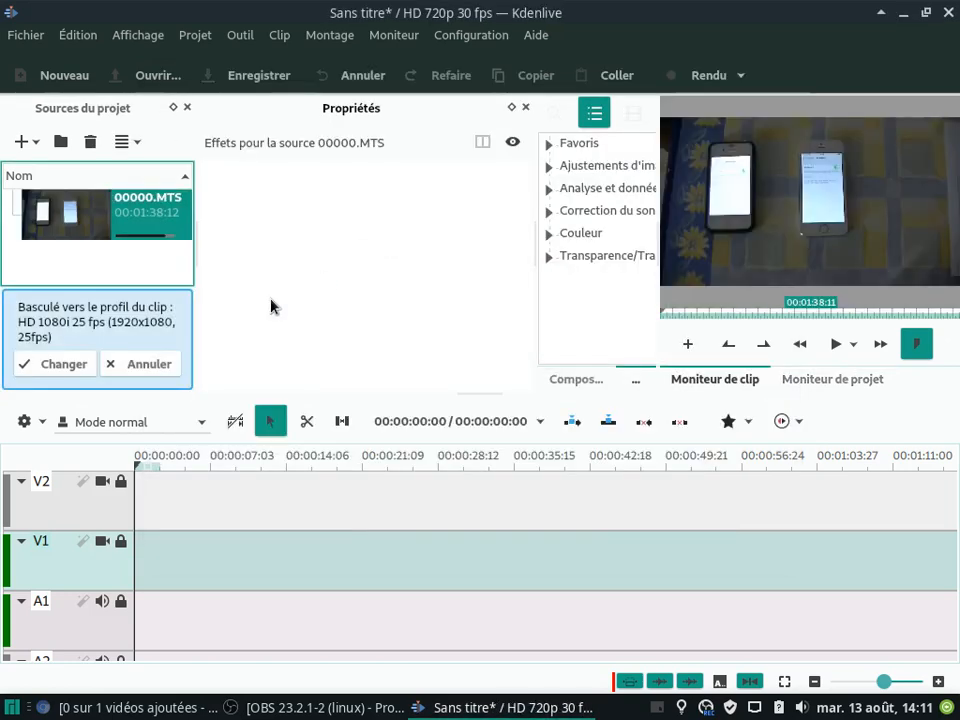
click(133, 369)
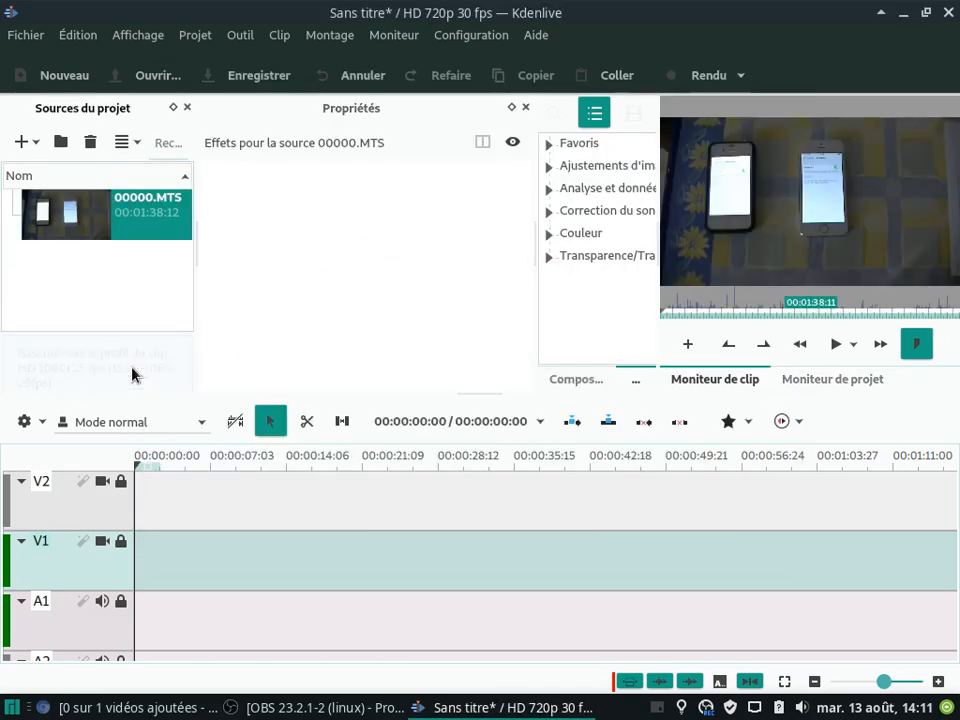
right_click(150, 228)
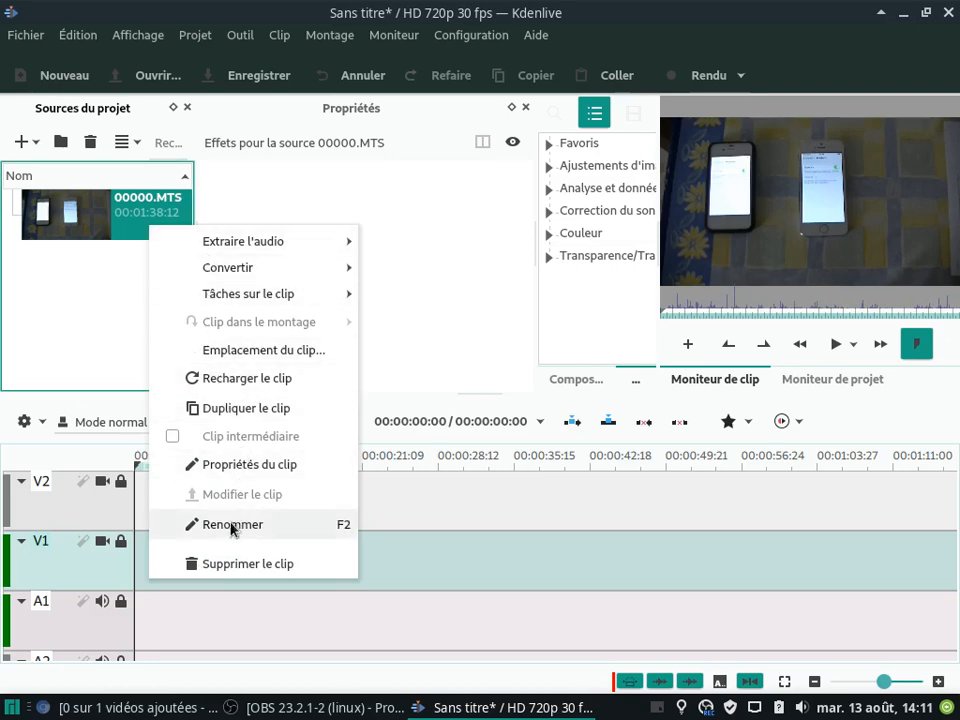
click(236, 565)
Step: Import the clips 00004.MTS and 00003.MTS and switch the project to their HD 1080i 25 fps profile
right_click(118, 227)
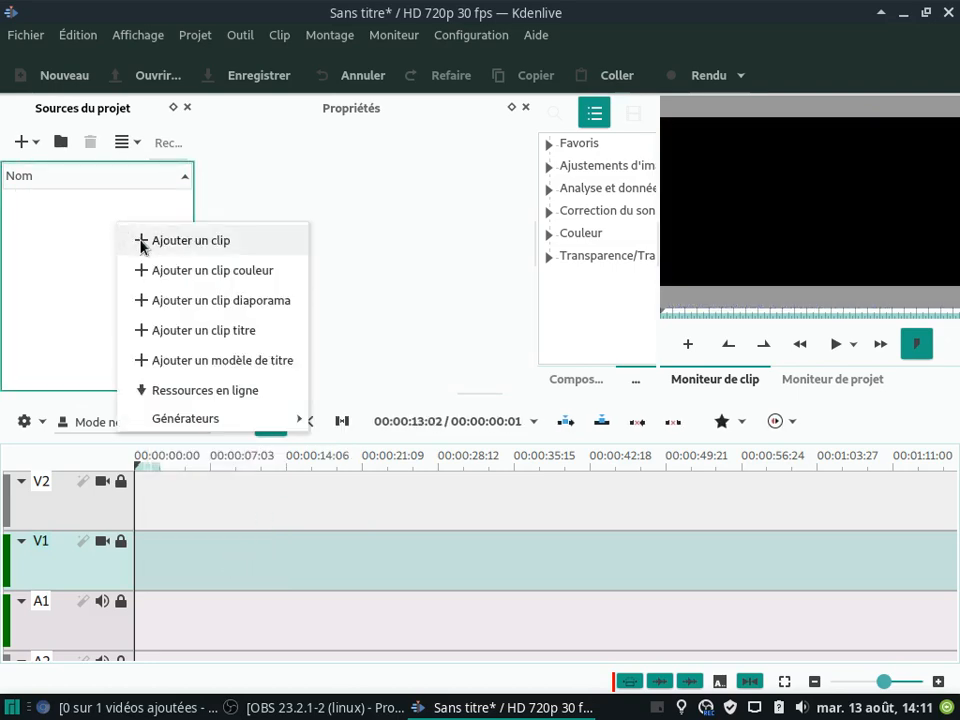
click(144, 246)
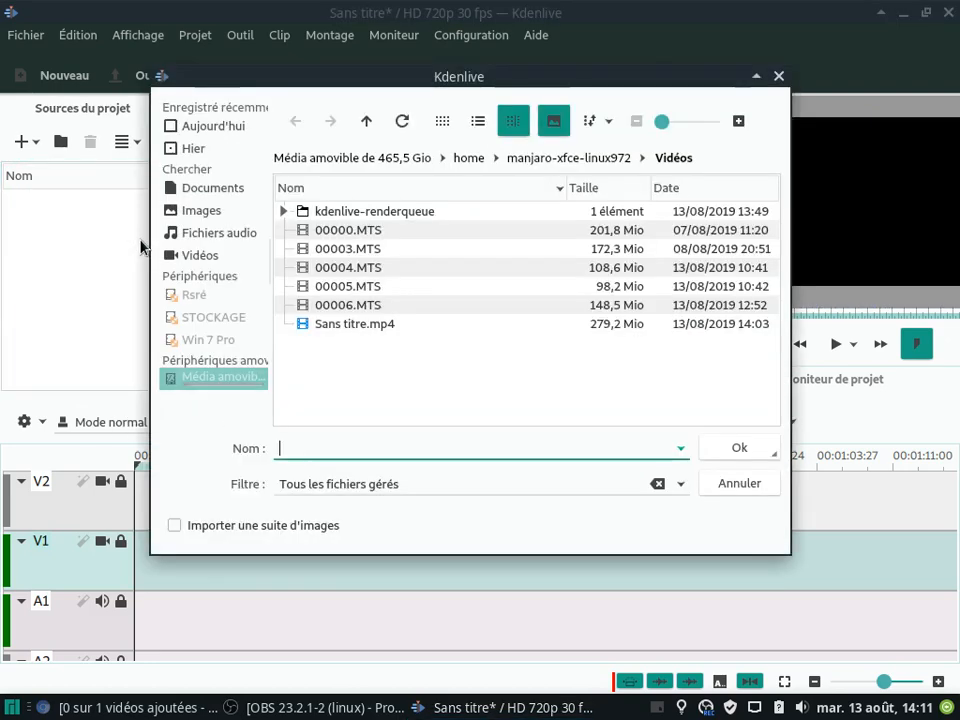
click(373, 270)
ctrl+click(375, 251)
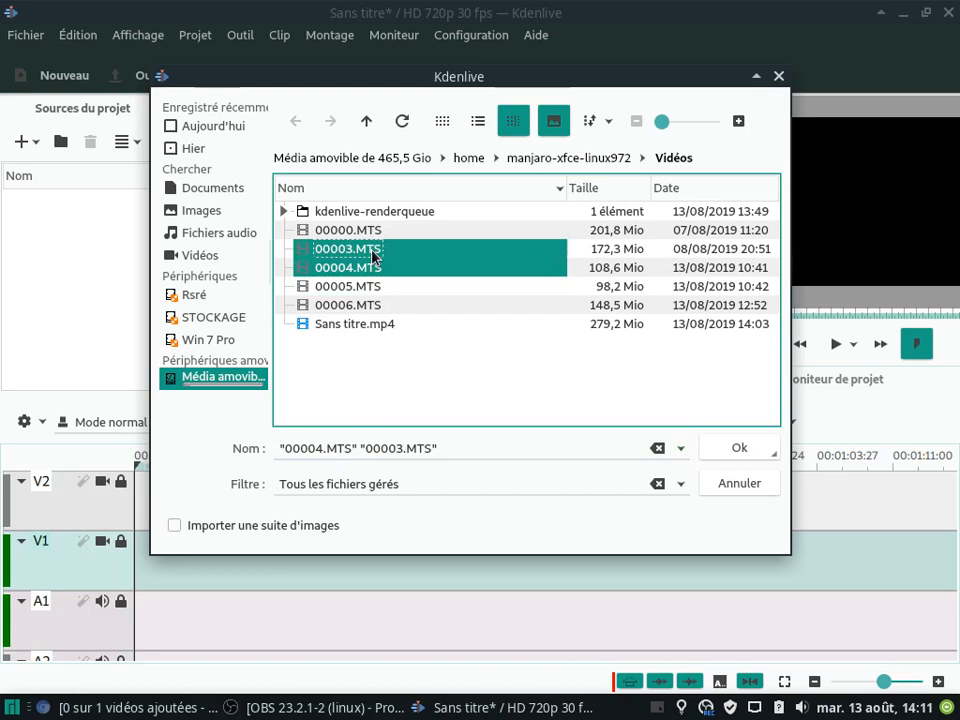
click(731, 448)
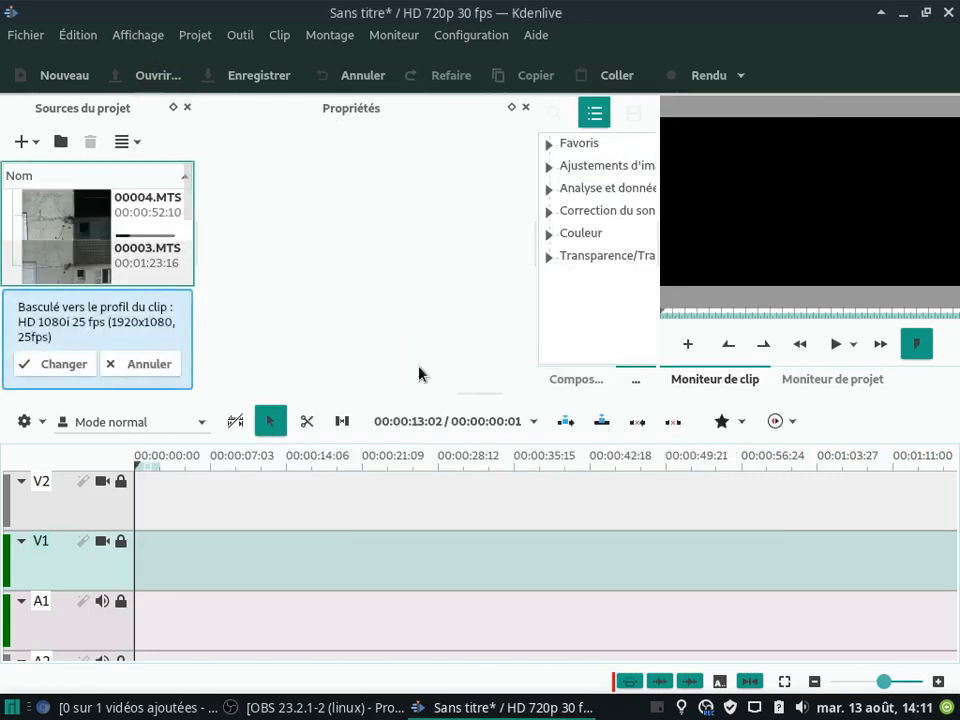
click(64, 364)
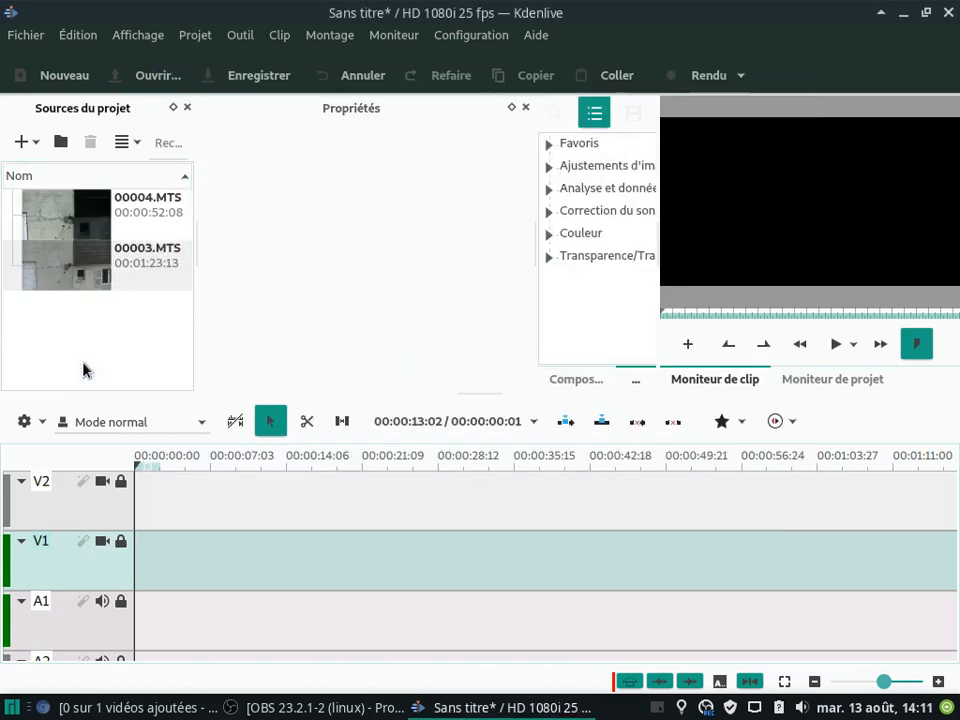
Step: Place 00004.MTS at the start of track V1 and 00003.MTS directly behind it
drag(75, 205, 135, 563)
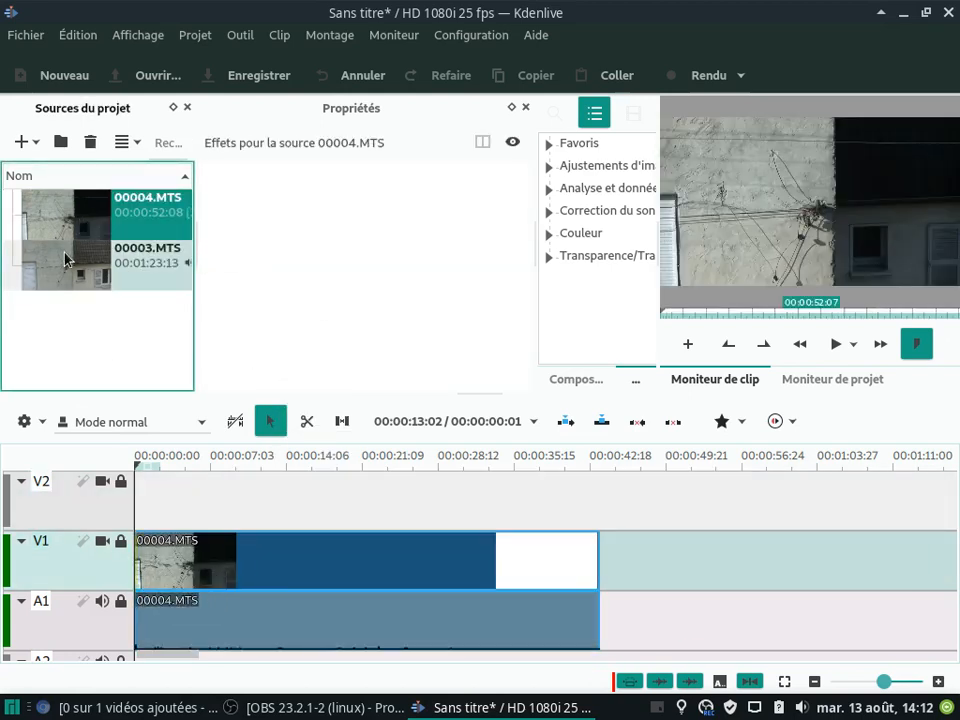
drag(63, 272, 593, 583)
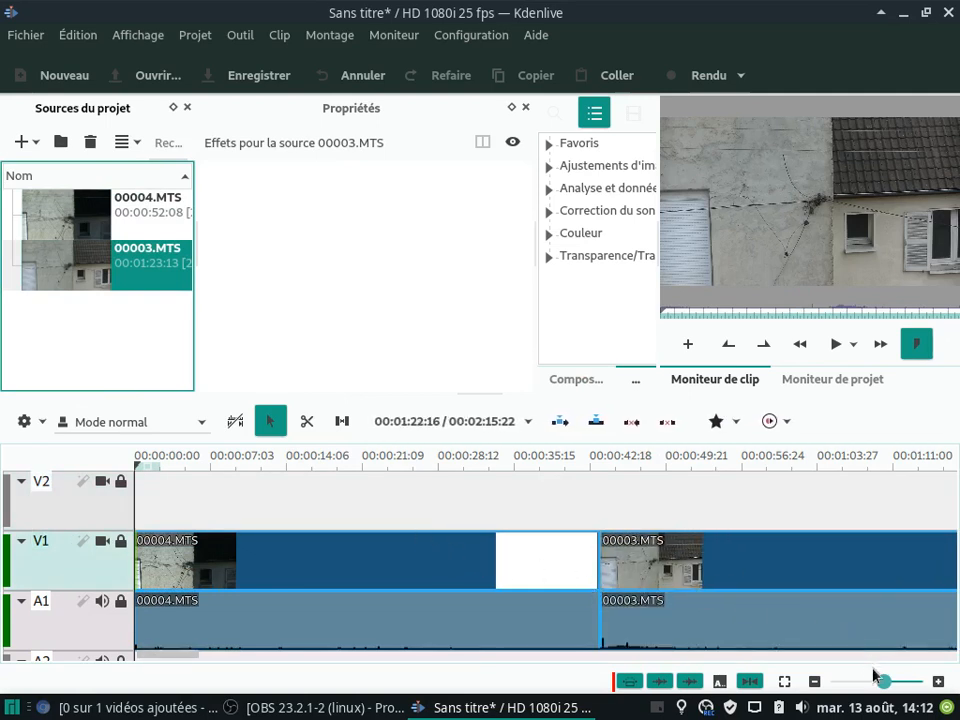
scroll(884, 683, down, 2)
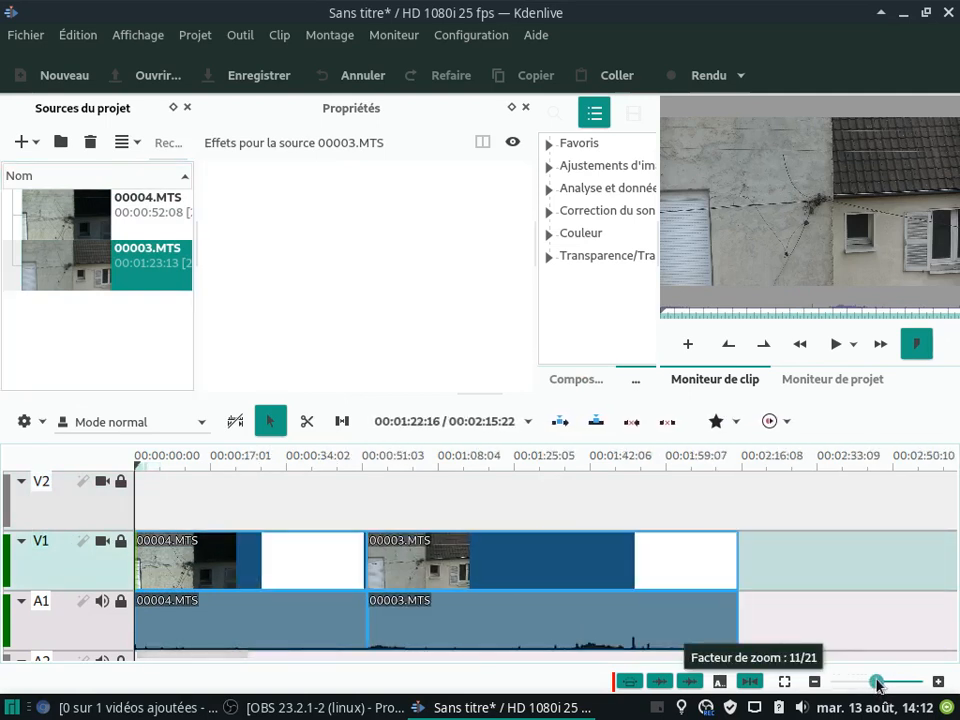
Step: Select all timeline clips and add the Contrast effect from the Couleur group to 00004.MTS and 00003.MTS
click(247, 573)
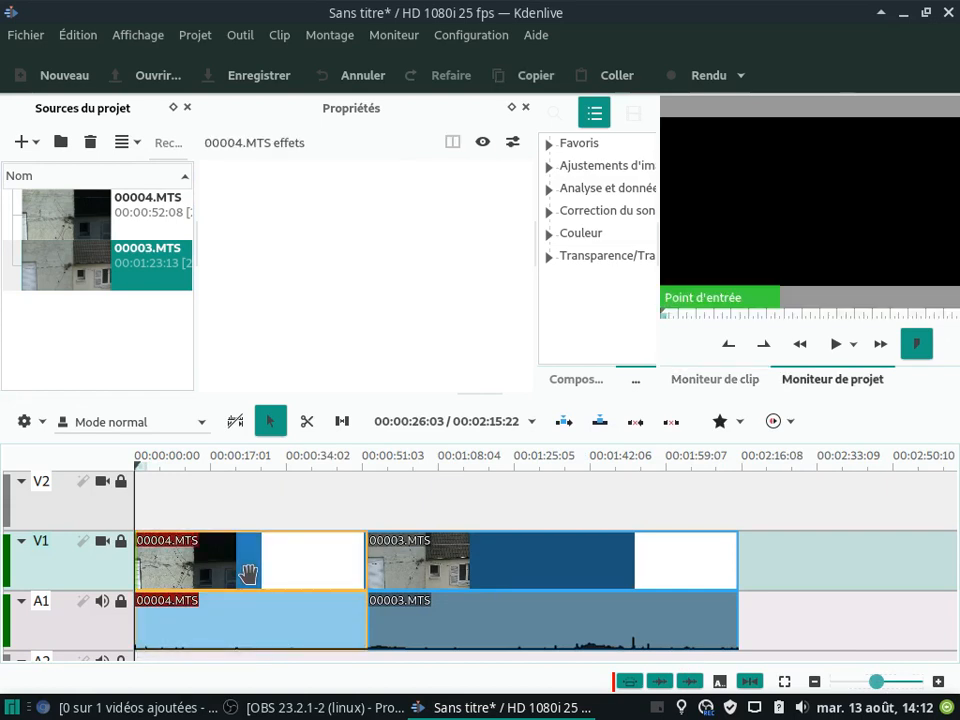
key(ctrl+a)
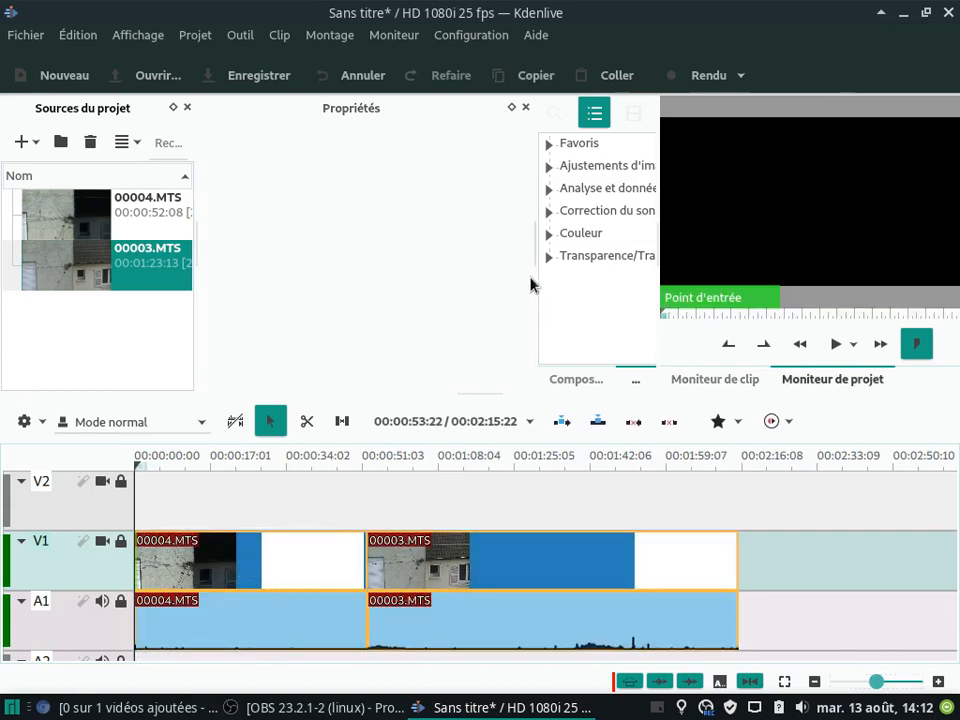
drag(534, 251, 437, 272)
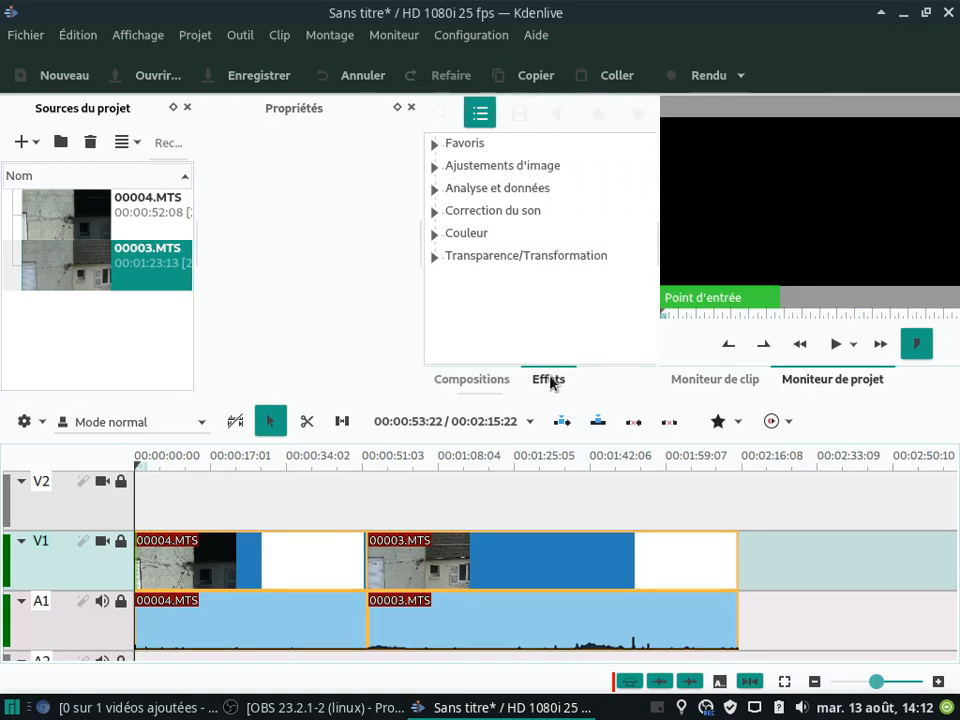
click(437, 235)
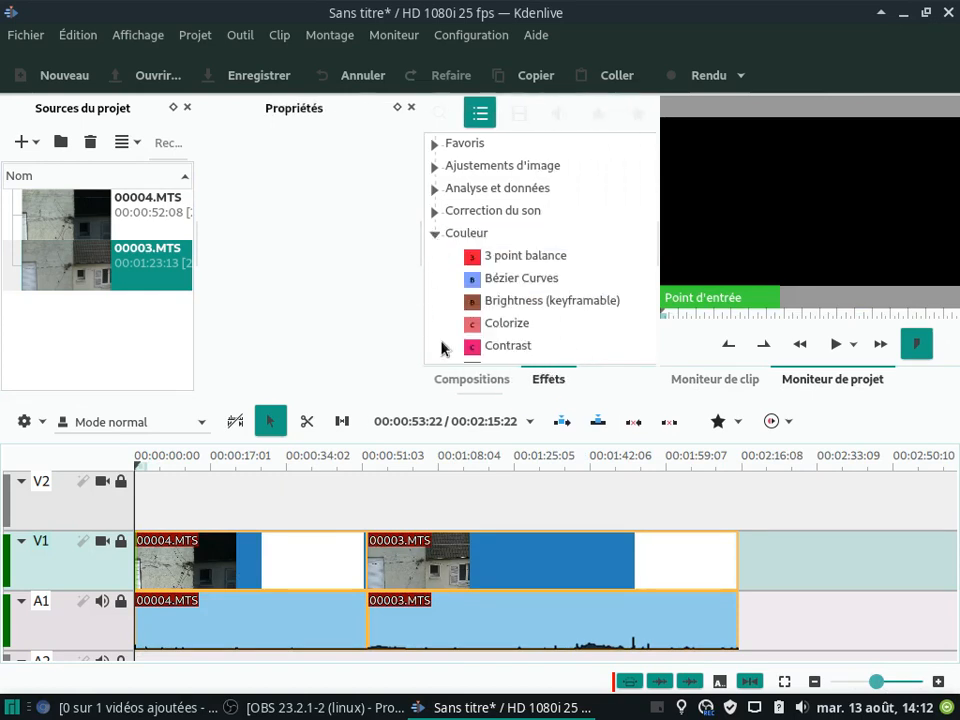
click(518, 347)
click(506, 346)
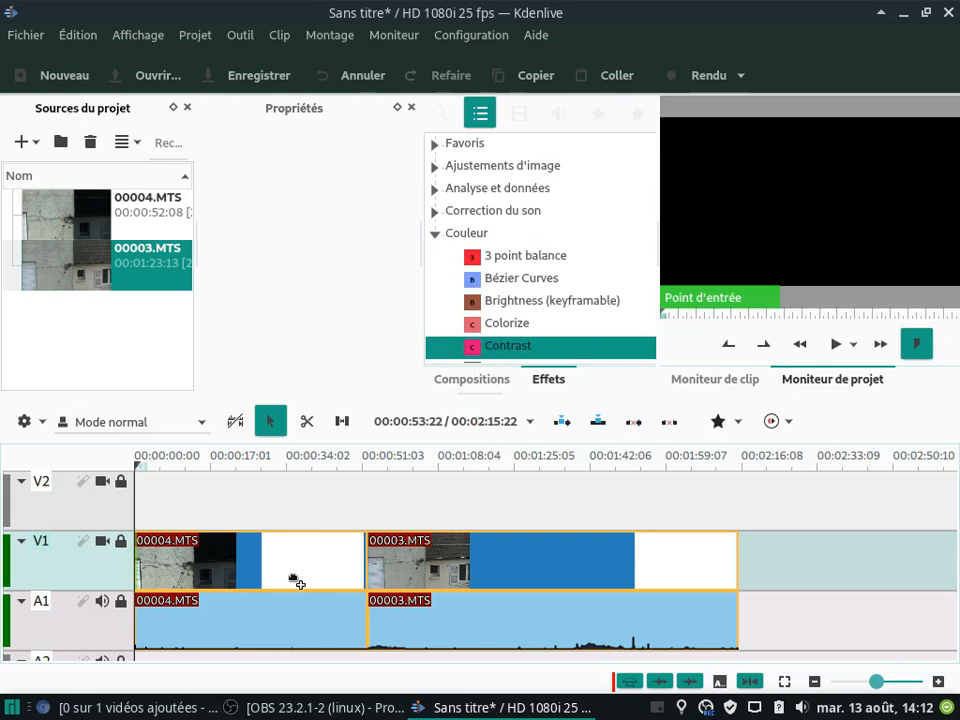
drag(296, 580, 291, 577)
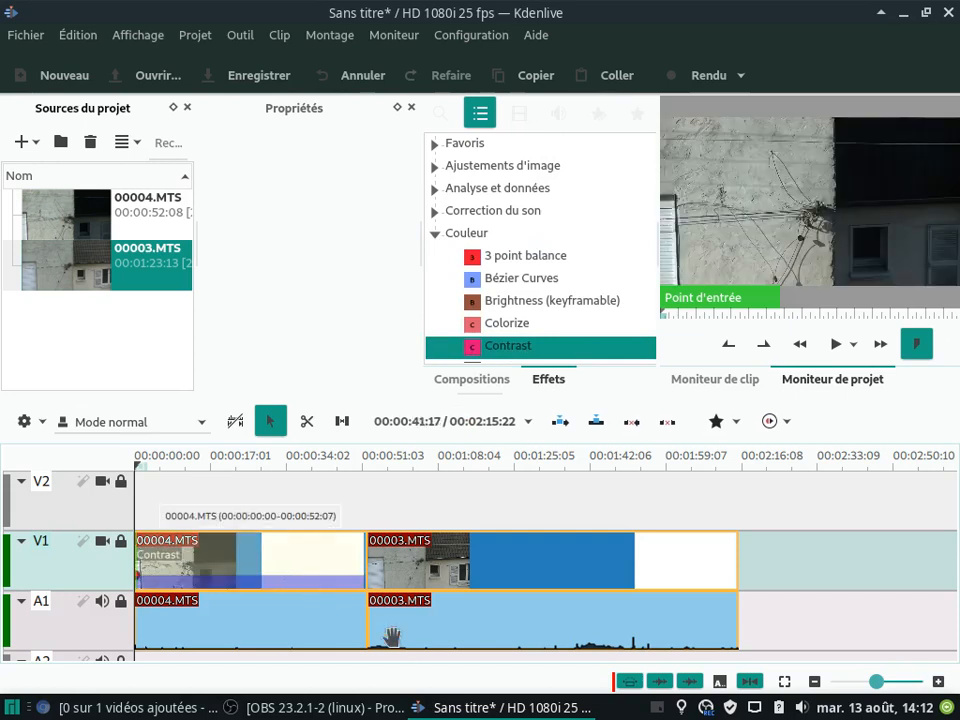
click(455, 572)
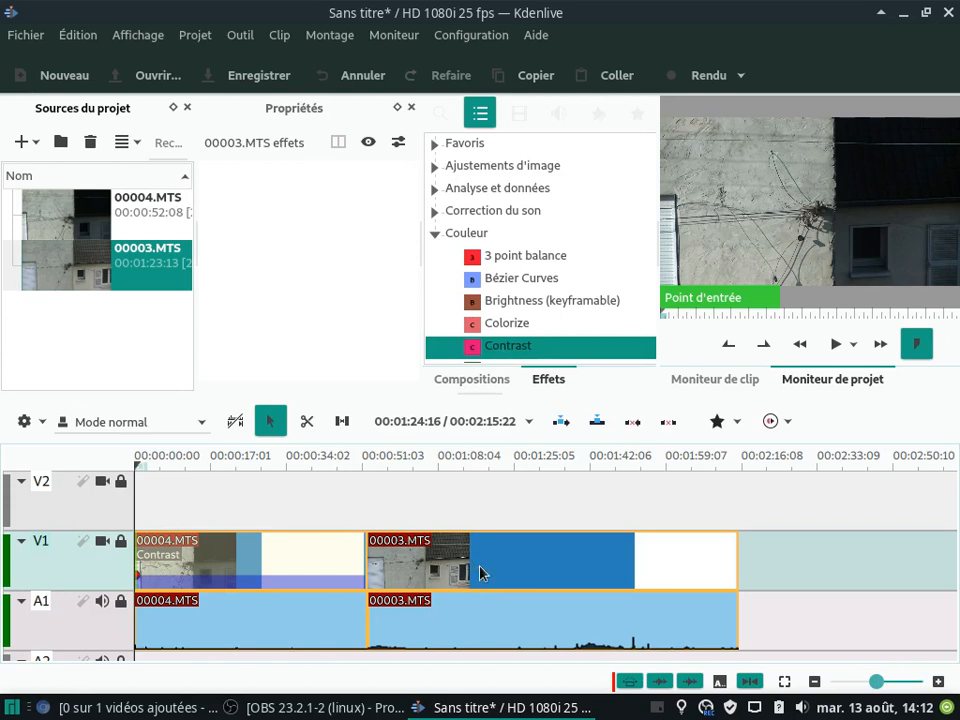
drag(480, 572, 483, 572)
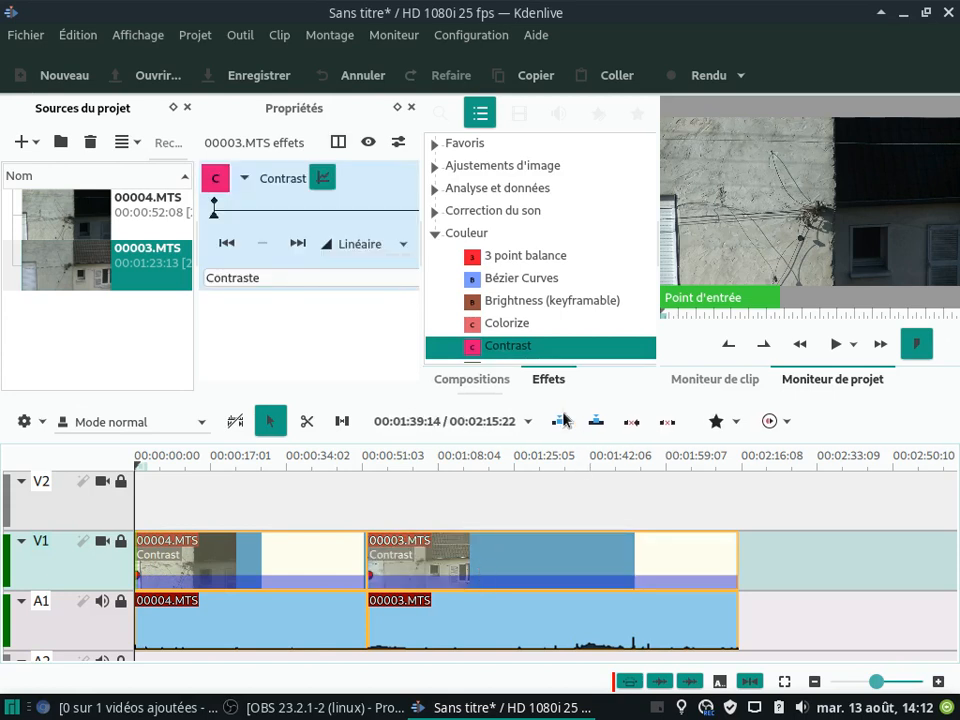
Step: Widen the effect properties and raise the Contraste setting of 00003.MTS to a little over a third of its range
drag(421, 251, 537, 258)
double_click(270, 287)
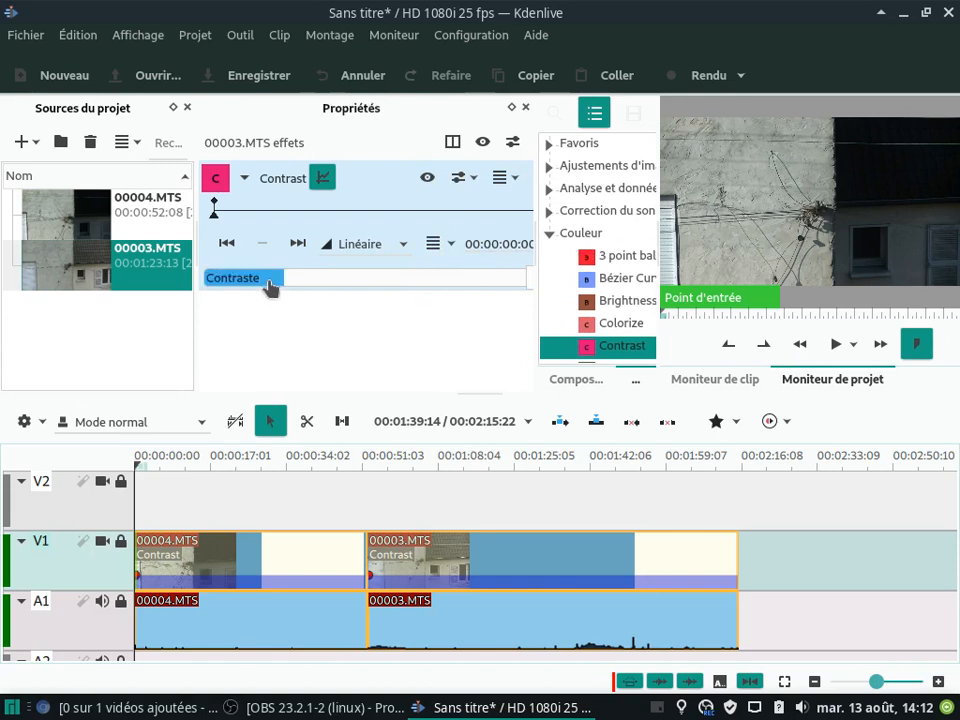
drag(290, 284, 362, 280)
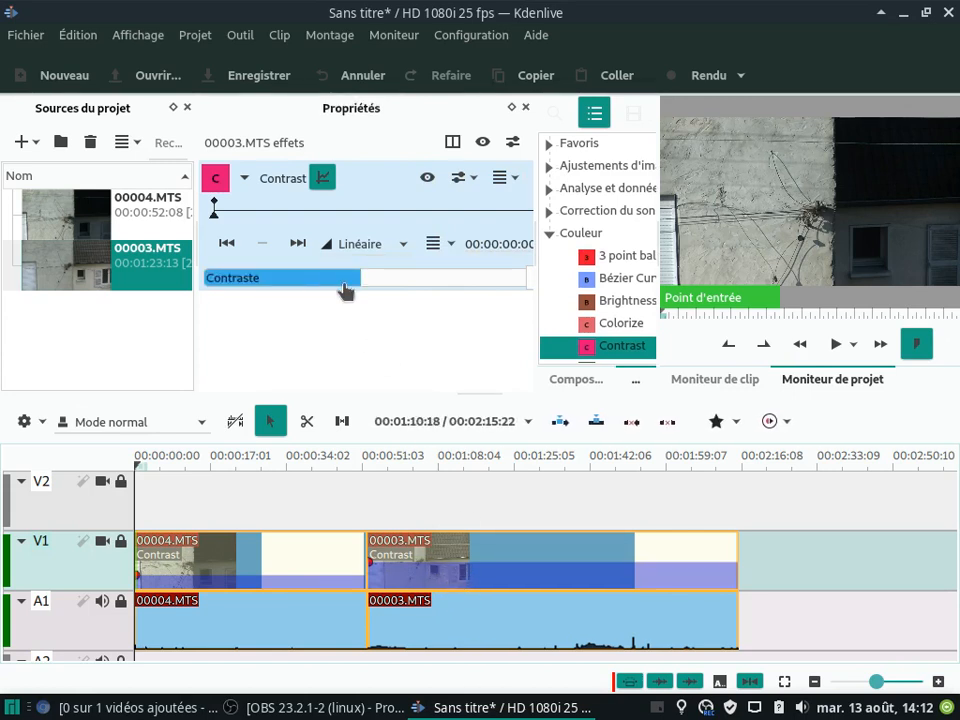
drag(351, 287, 317, 291)
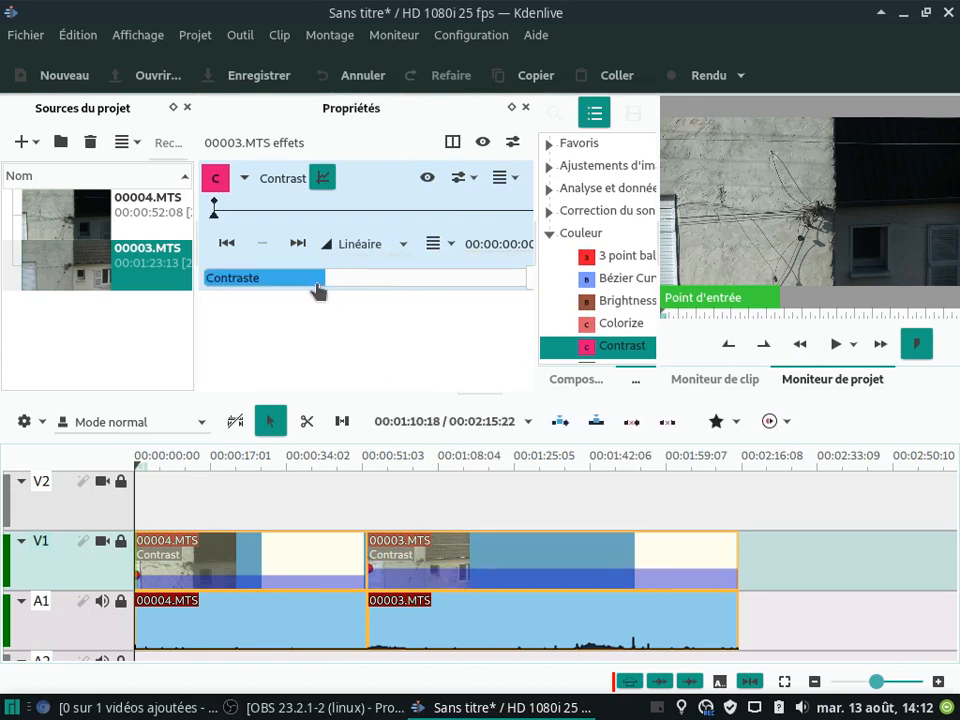
Step: Add a keyframe with stronger contrast to 00004.MTS at about 00:00:38:13 and preview the frame there
click(316, 562)
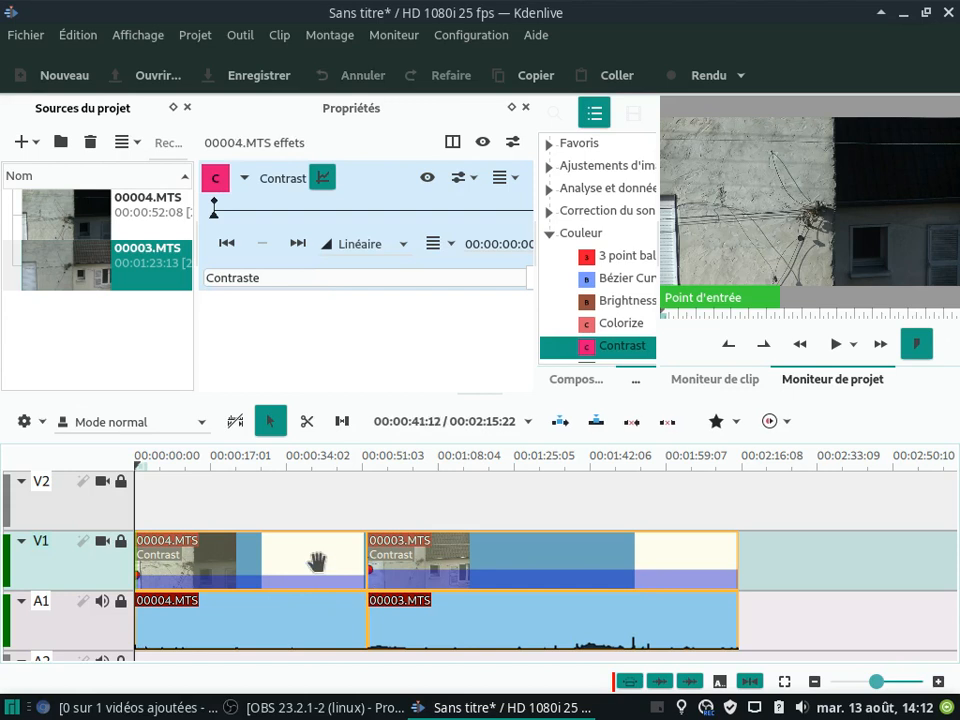
drag(303, 558, 307, 567)
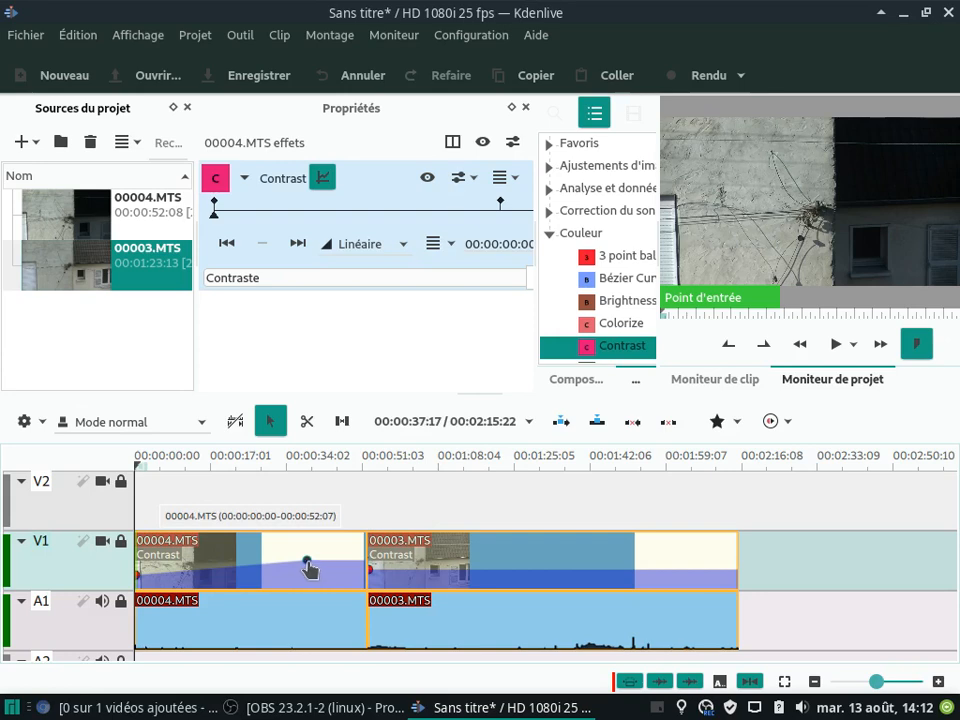
click(307, 564)
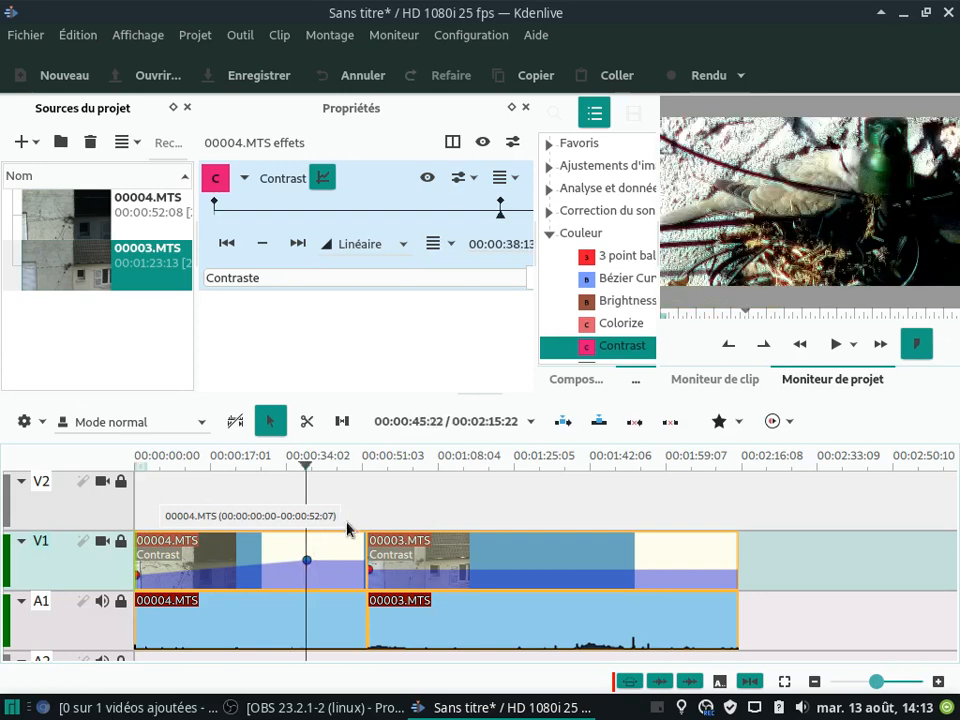
Step: Remove 00004.MTS from the timeline and move 00003.MTS to the start of track V1
click(367, 511)
click(350, 565)
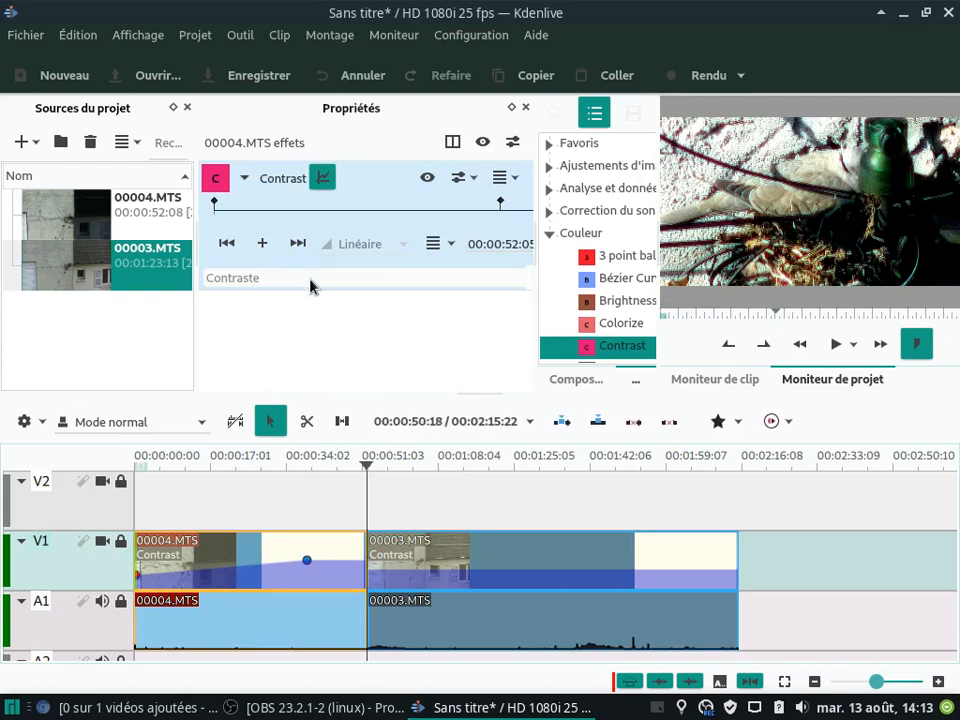
right_click(270, 577)
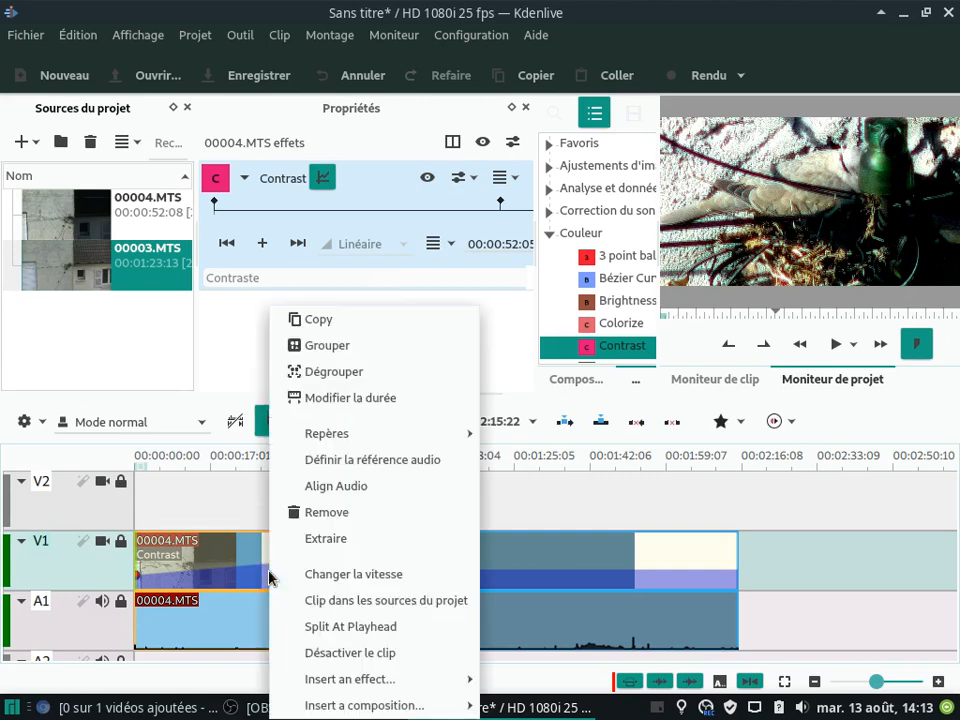
click(310, 513)
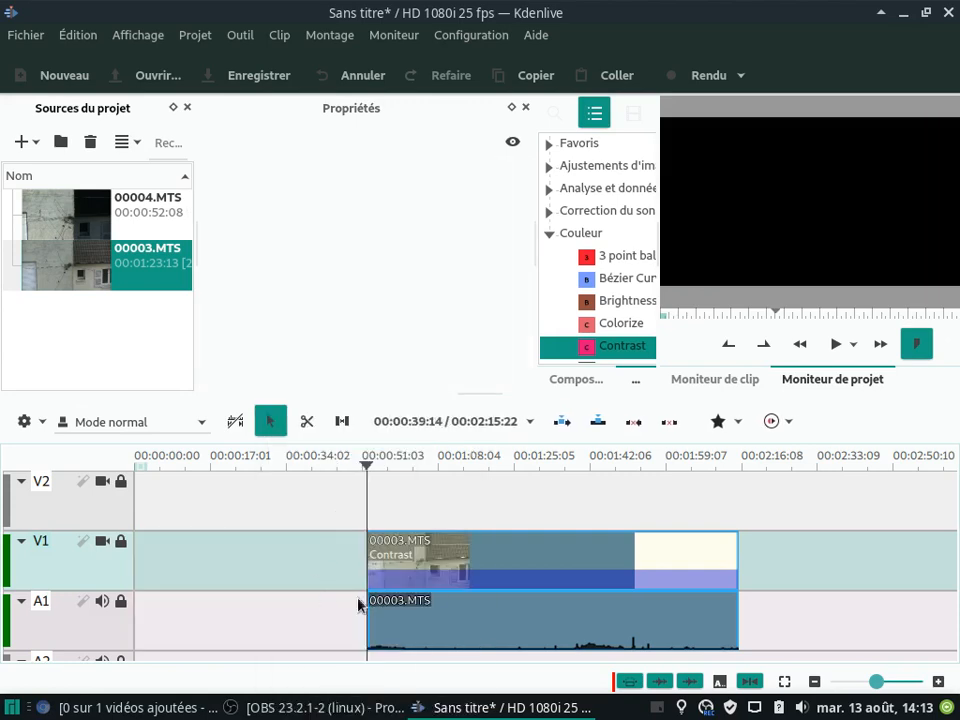
drag(360, 605, 125, 605)
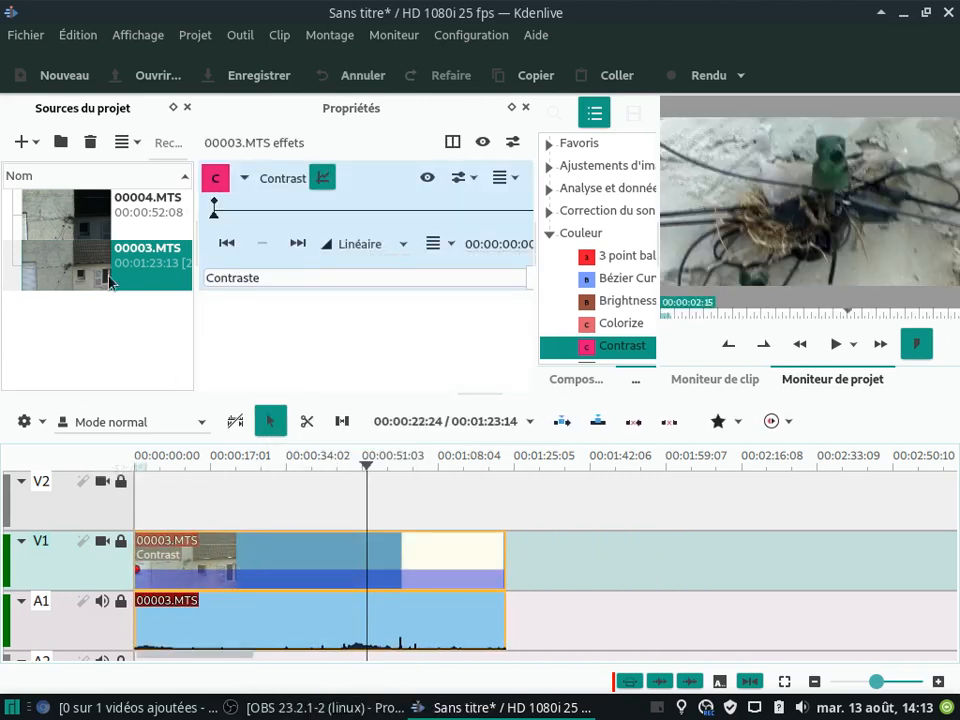
Step: Place 00004.MTS directly behind 00003.MTS on V1, add the Contrast effect to it and display its effect settings
drag(70, 212, 497, 593)
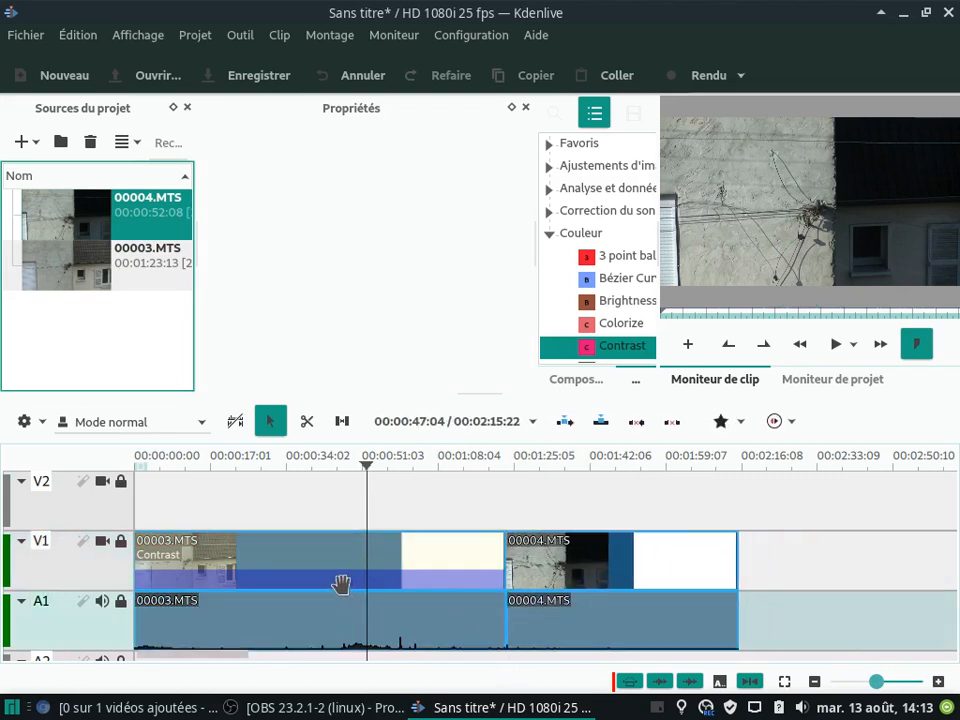
drag(561, 343, 524, 505)
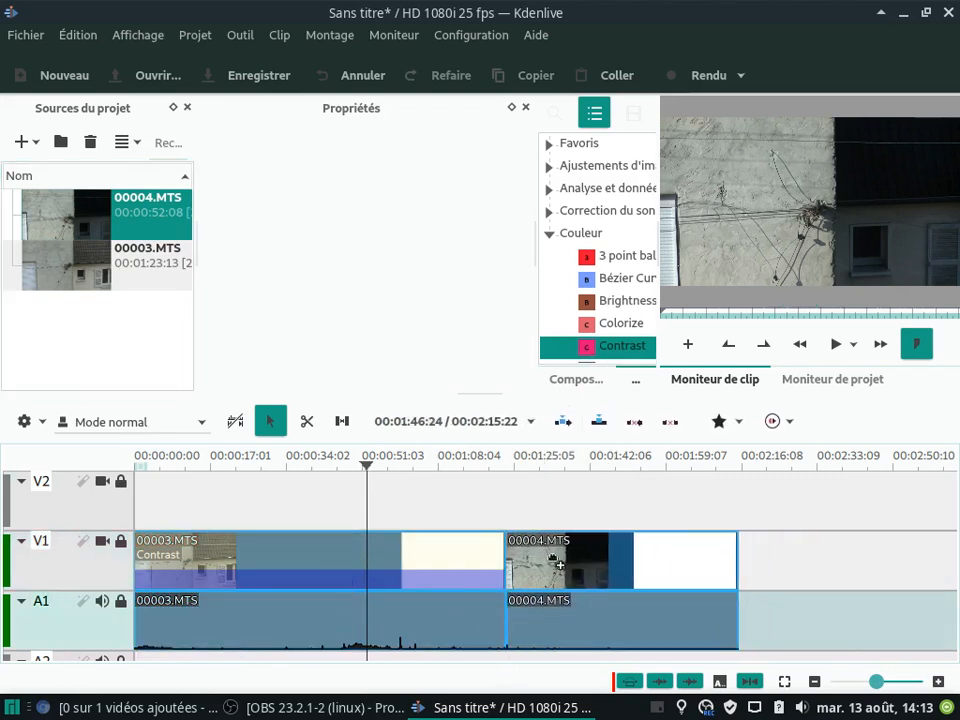
drag(558, 563, 558, 563)
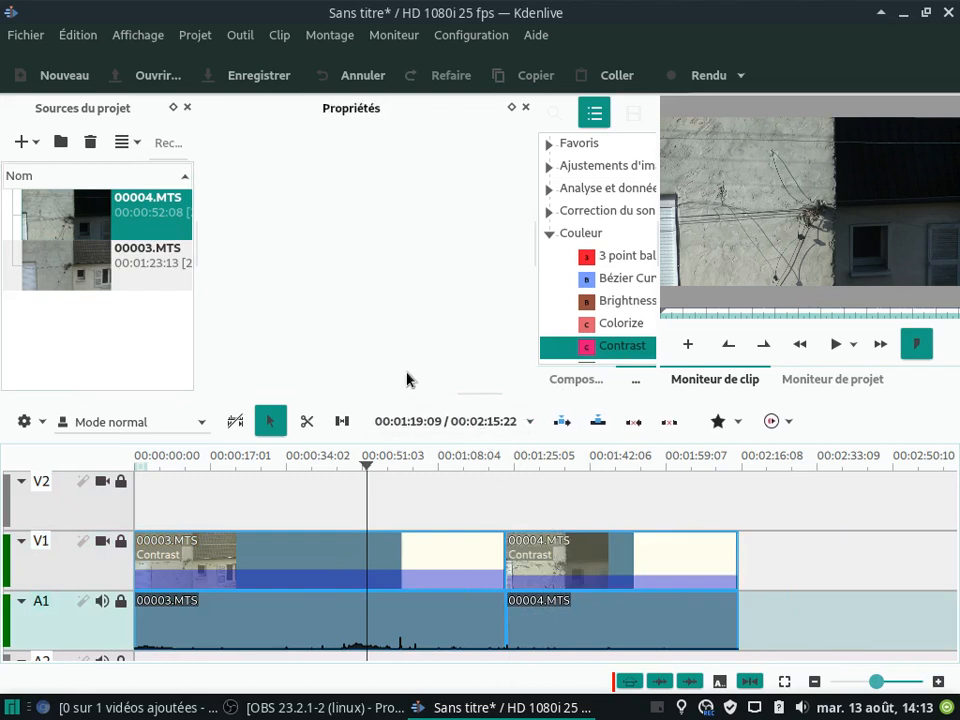
click(577, 570)
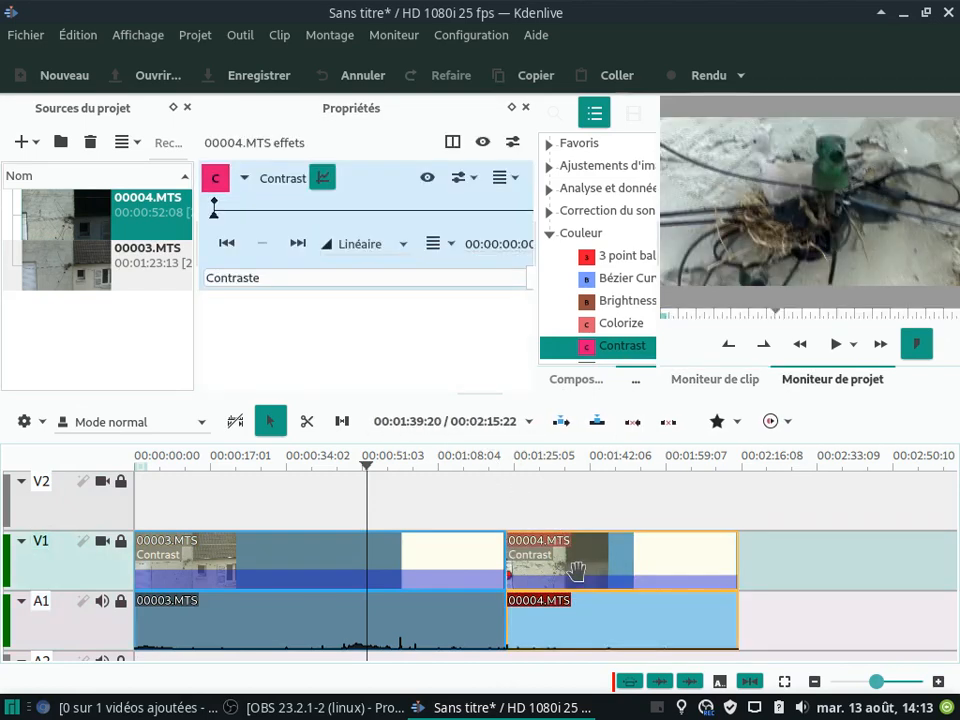
Step: Try lower Contraste levels on 00004.MTS
double_click(282, 280)
drag(312, 283, 205, 285)
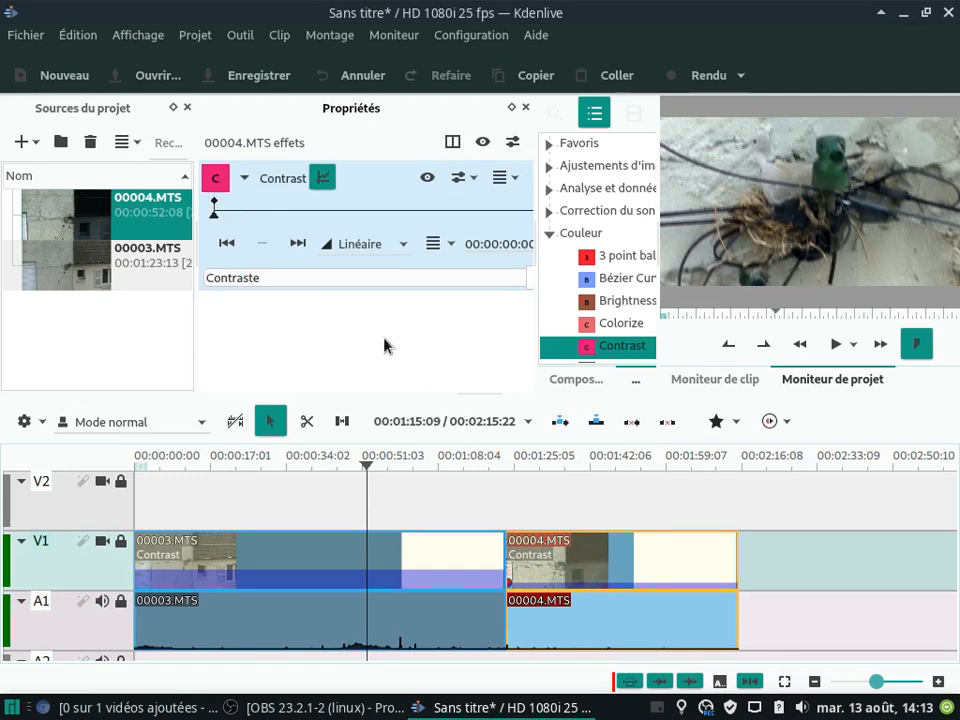
drag(537, 250, 436, 249)
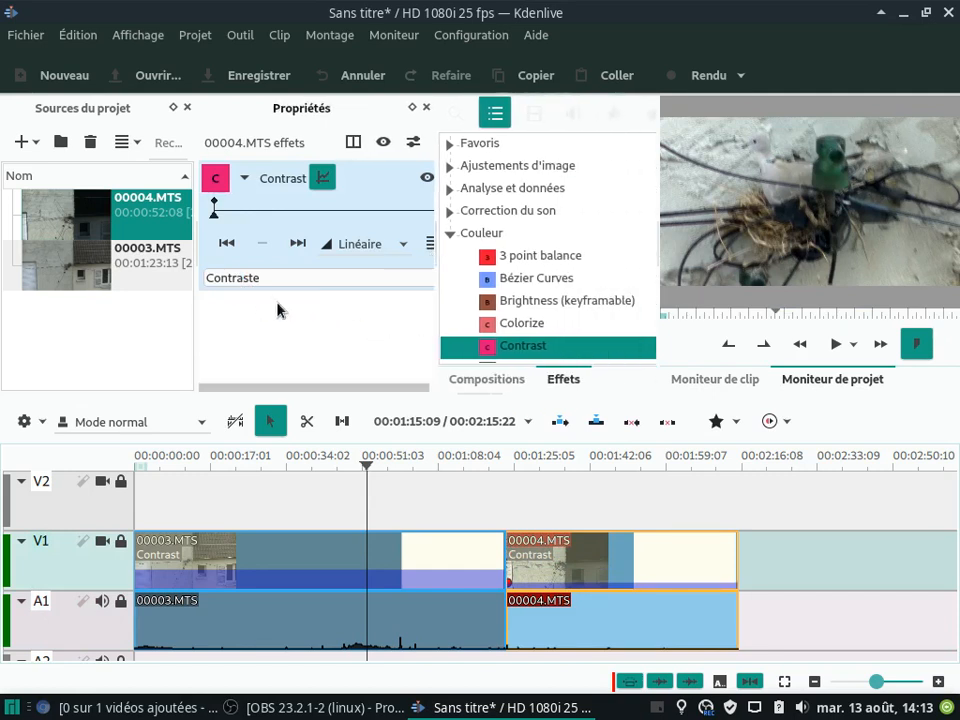
mouse_move(268, 284)
mouse_down()
mouse_move(244, 286)
mouse_move(268, 287)
mouse_up()
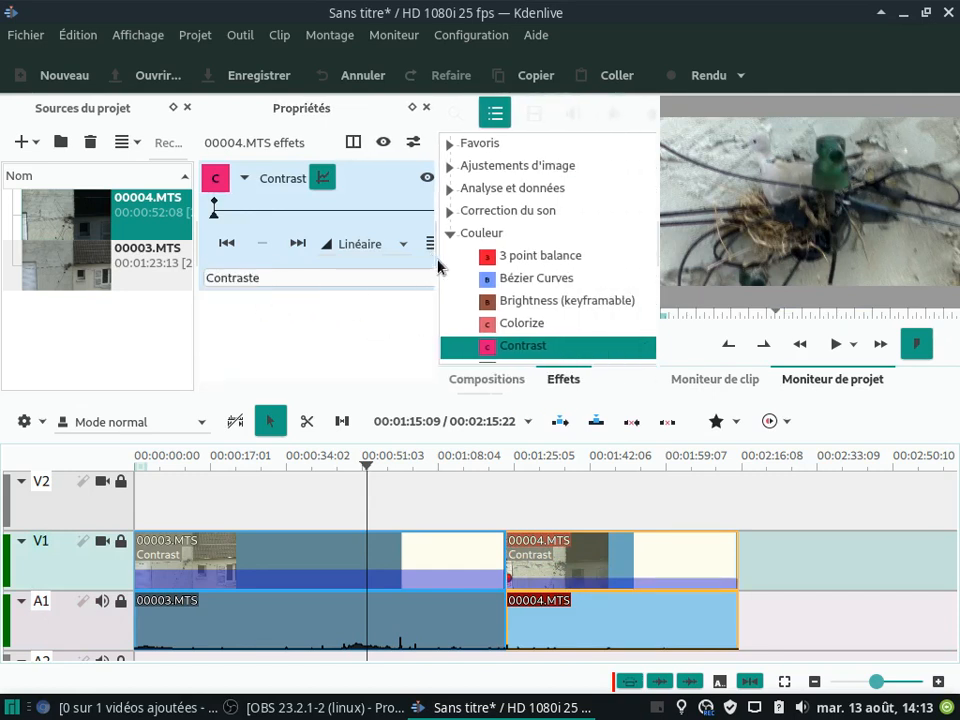
drag(436, 255, 625, 259)
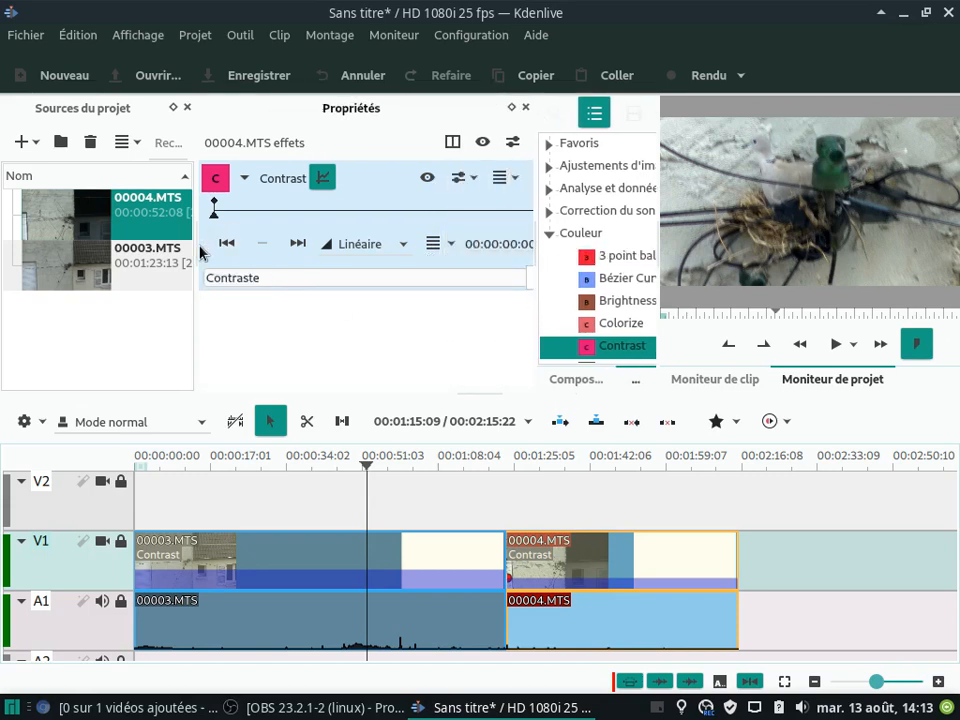
Step: Widen the effect properties until the numeric Contraste value is readable and set it to 300 for 00004.MTS
drag(196, 246, 115, 251)
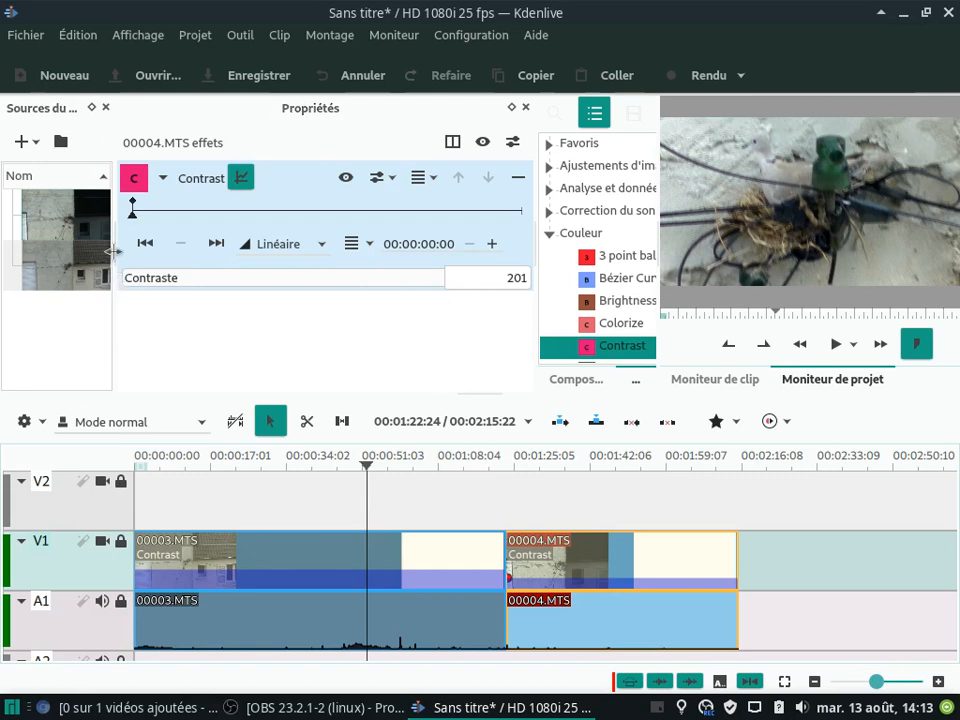
drag(113, 252, 91, 252)
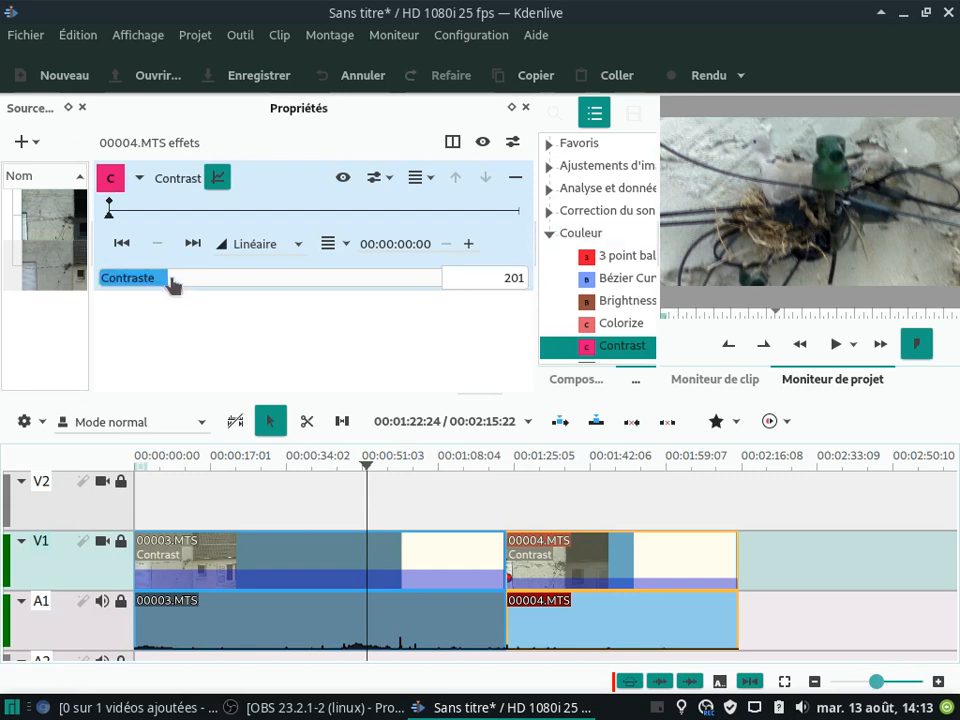
drag(171, 281, 204, 283)
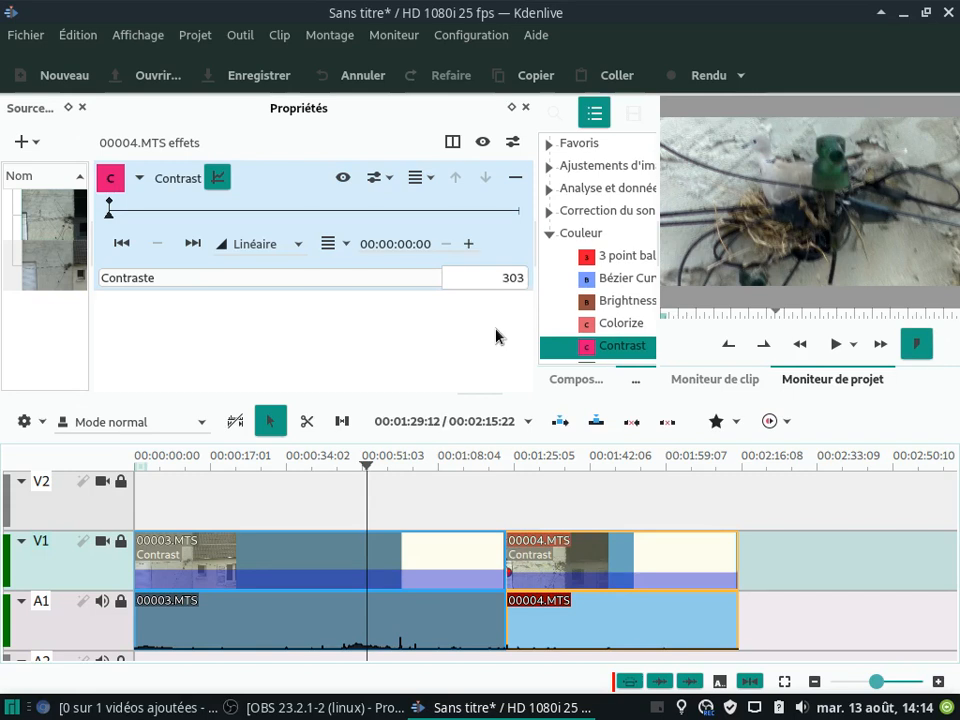
click(505, 277)
text(3)
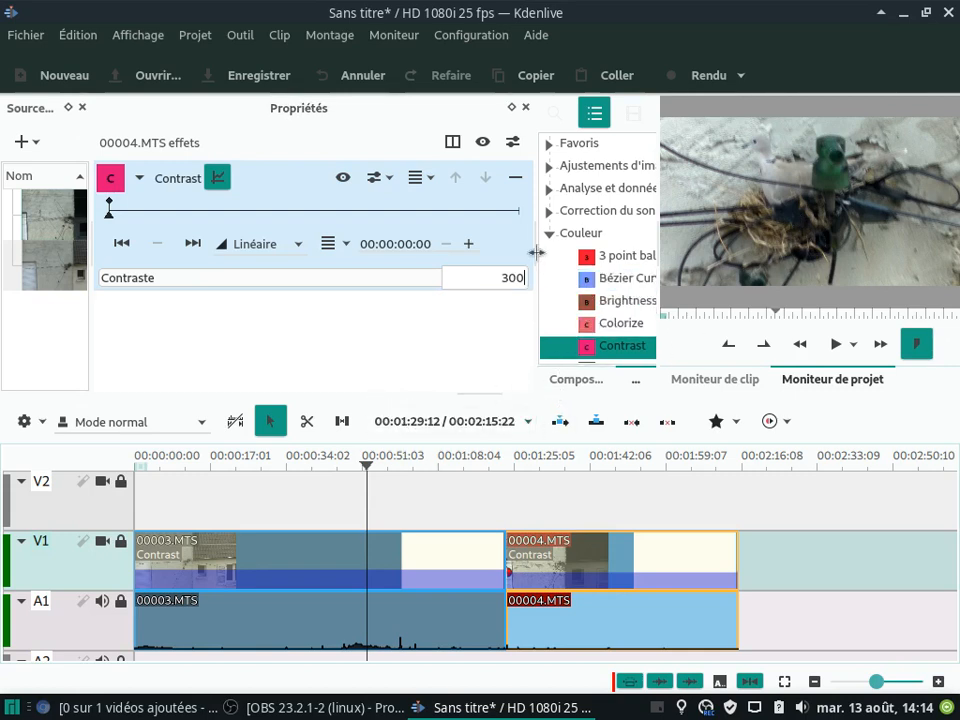
Step: Apply the Grain effect from the Ajustements d'image category to 00003.MTS on track V1
drag(533, 251, 372, 245)
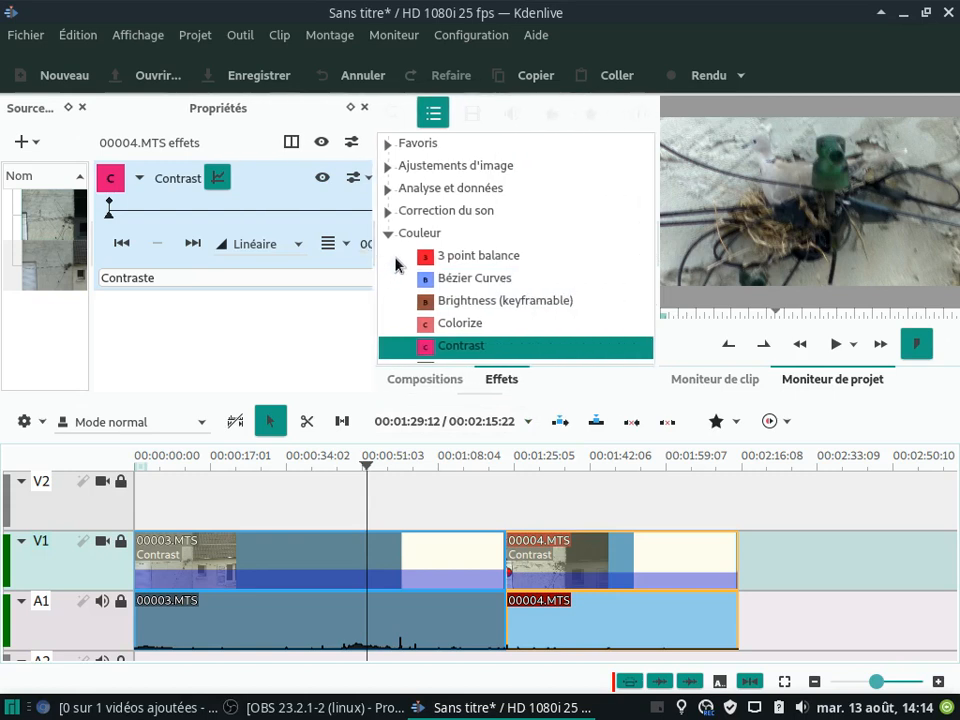
click(387, 233)
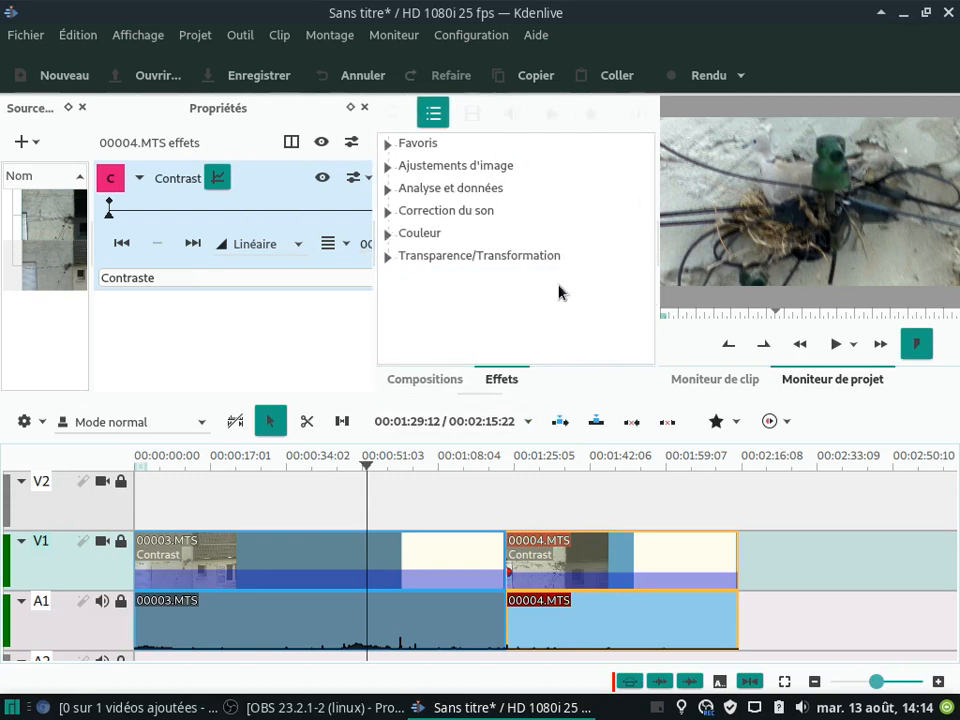
click(388, 166)
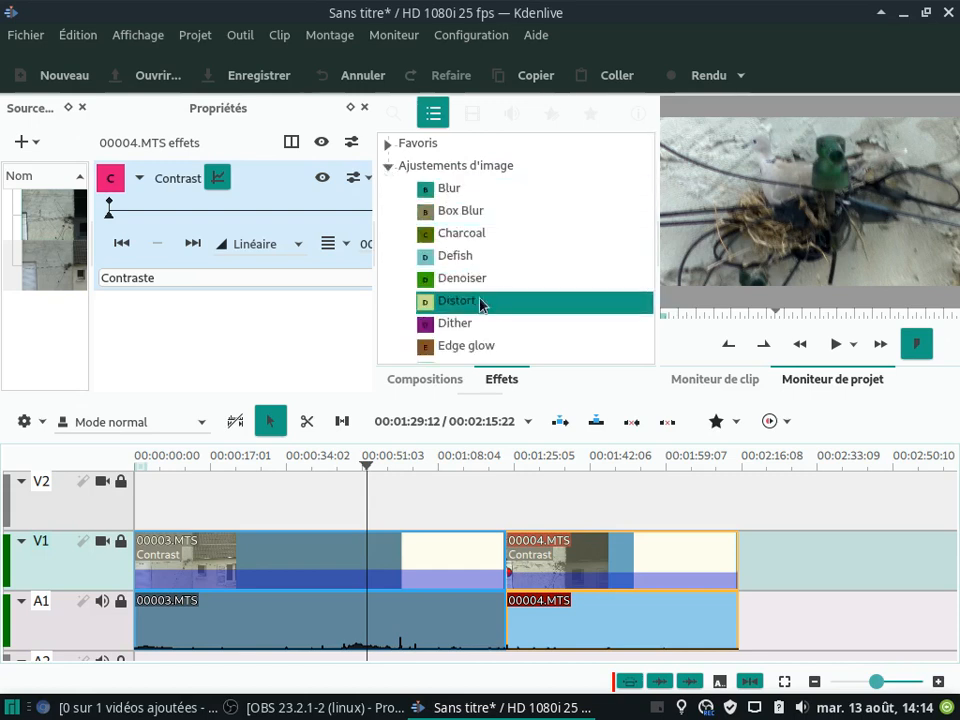
scroll(543, 276, down, 2)
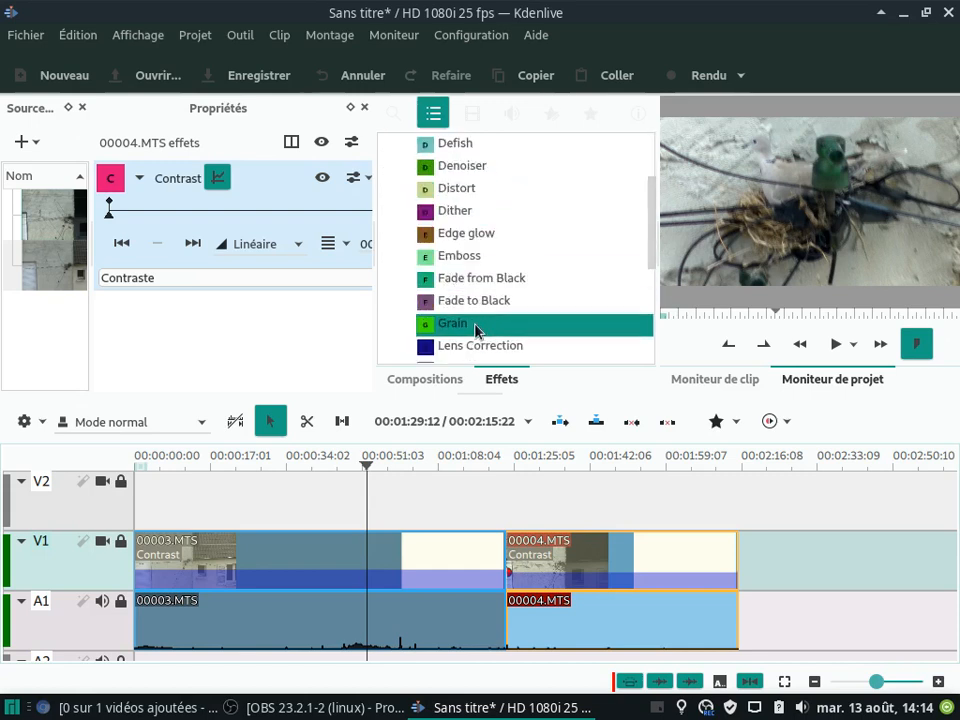
drag(448, 324, 313, 566)
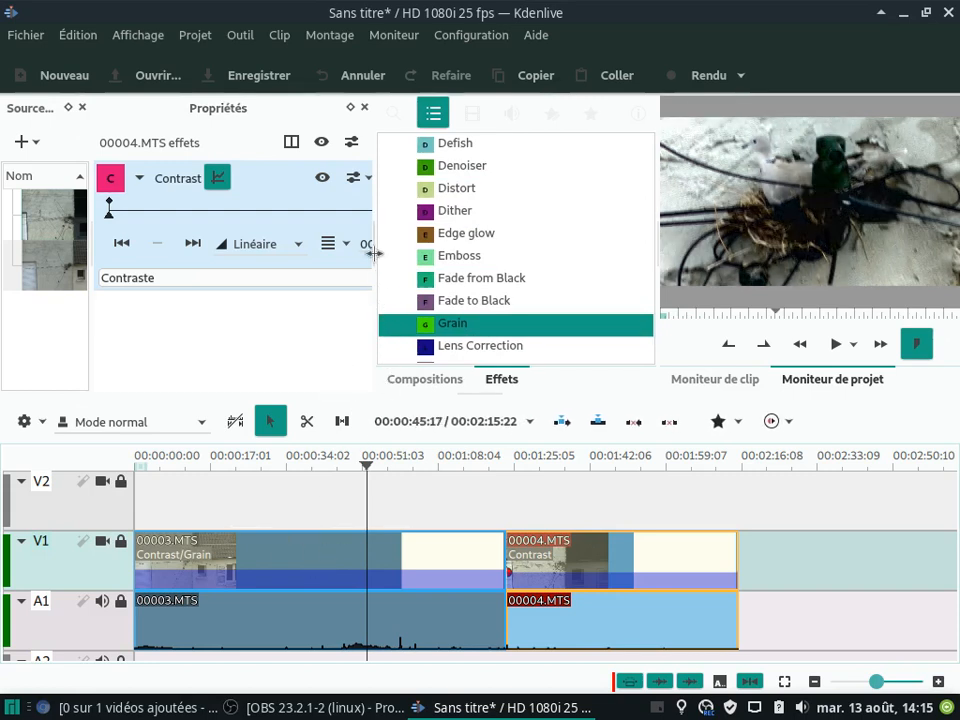
Step: Apply the Sharpen effect to 00004.MTS on V1 and display its Quantité and Taille settings
drag(373, 253, 509, 233)
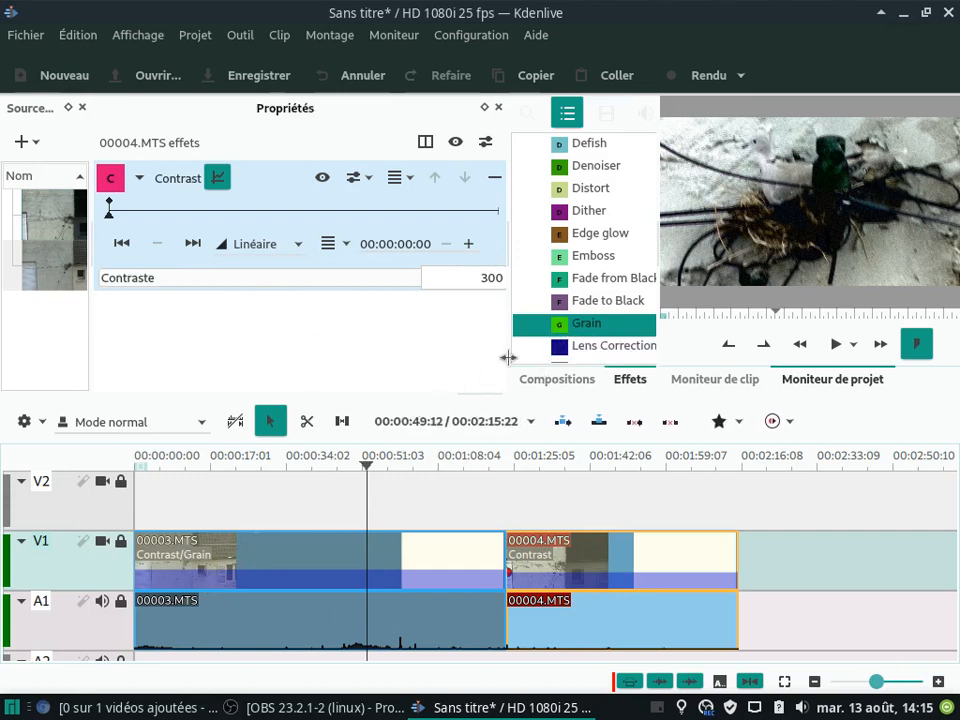
drag(507, 240, 380, 240)
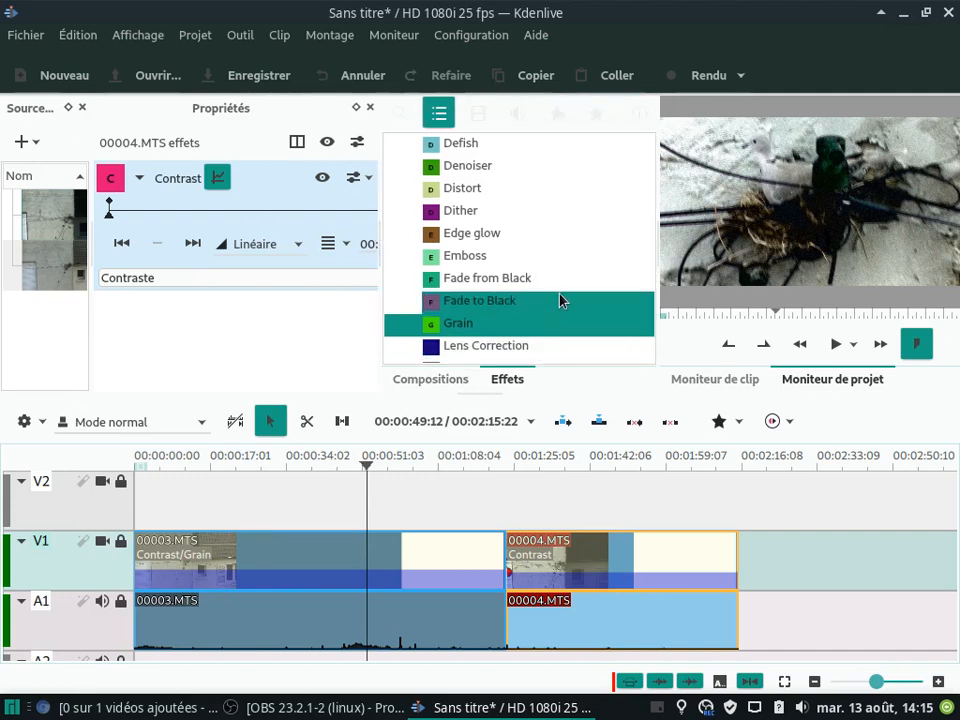
scroll(628, 295, down, 2)
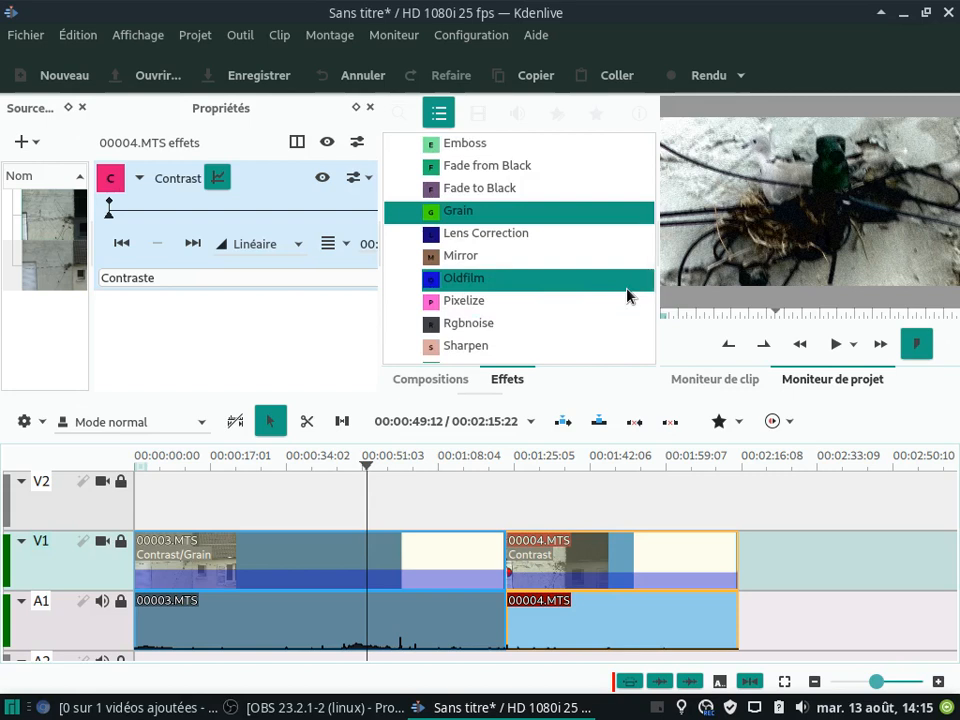
scroll(628, 295, down, 1)
drag(476, 296, 611, 572)
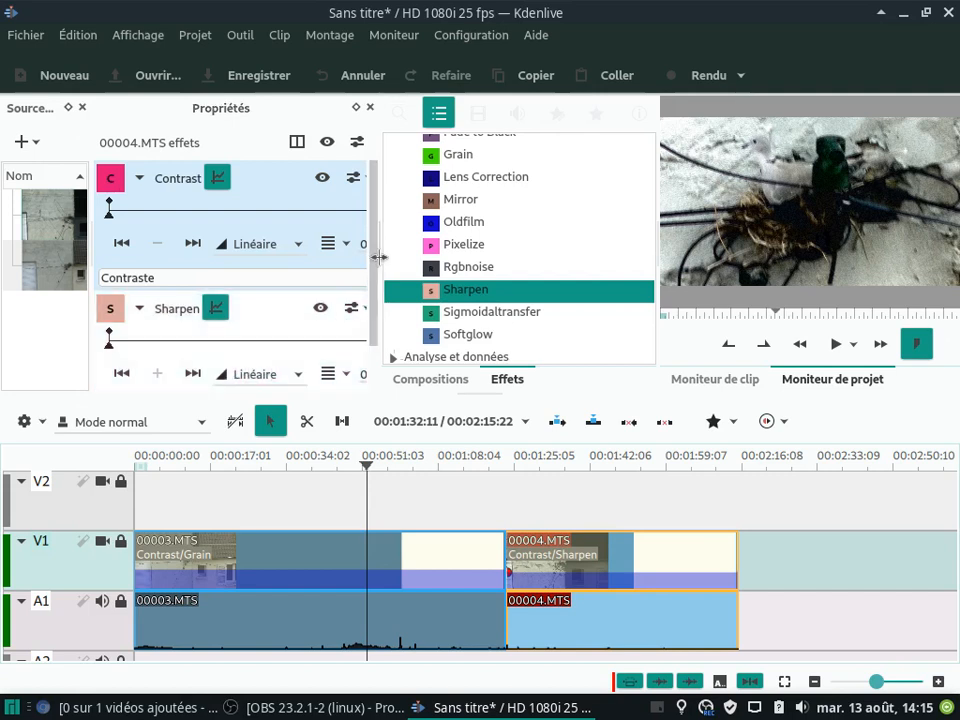
drag(378, 255, 557, 254)
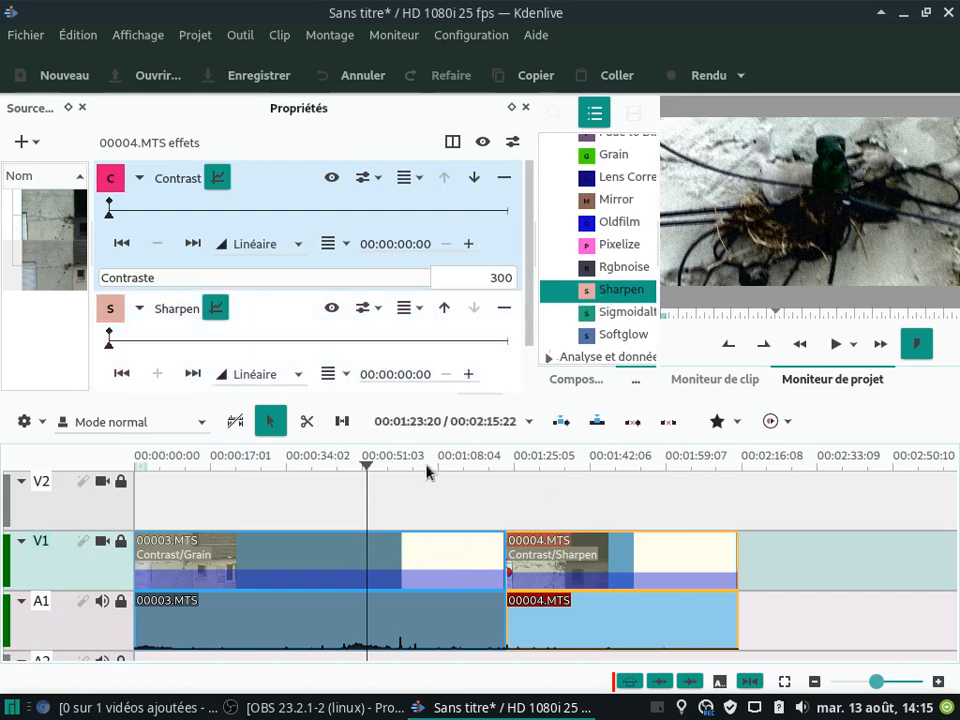
drag(531, 315, 532, 374)
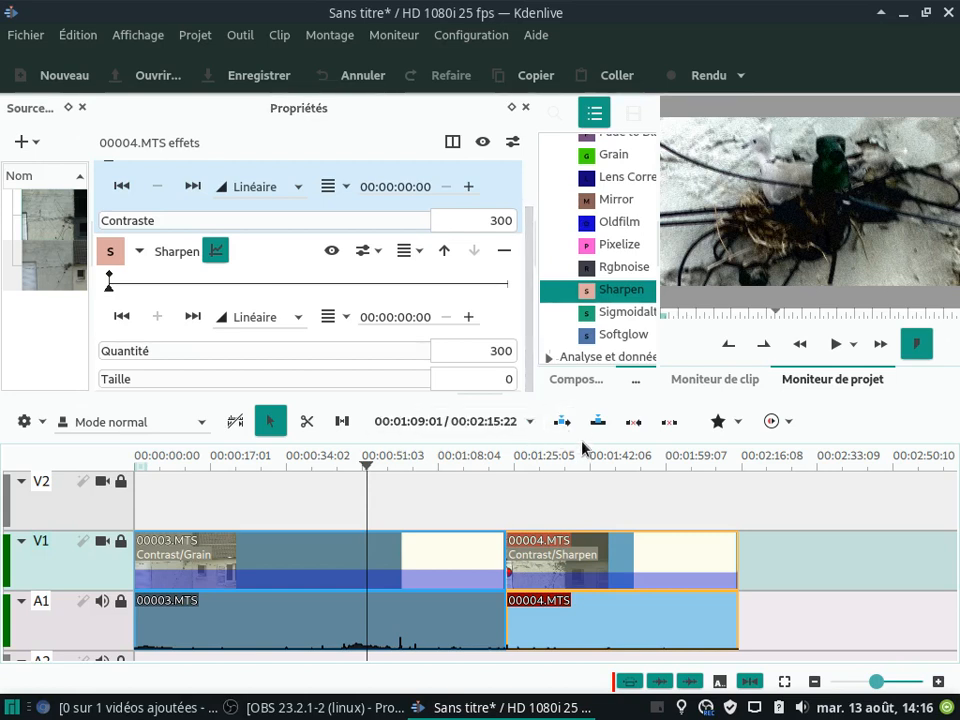
Step: Select 00003.MTS on the timeline and close the program without saving the project
right_click(405, 568)
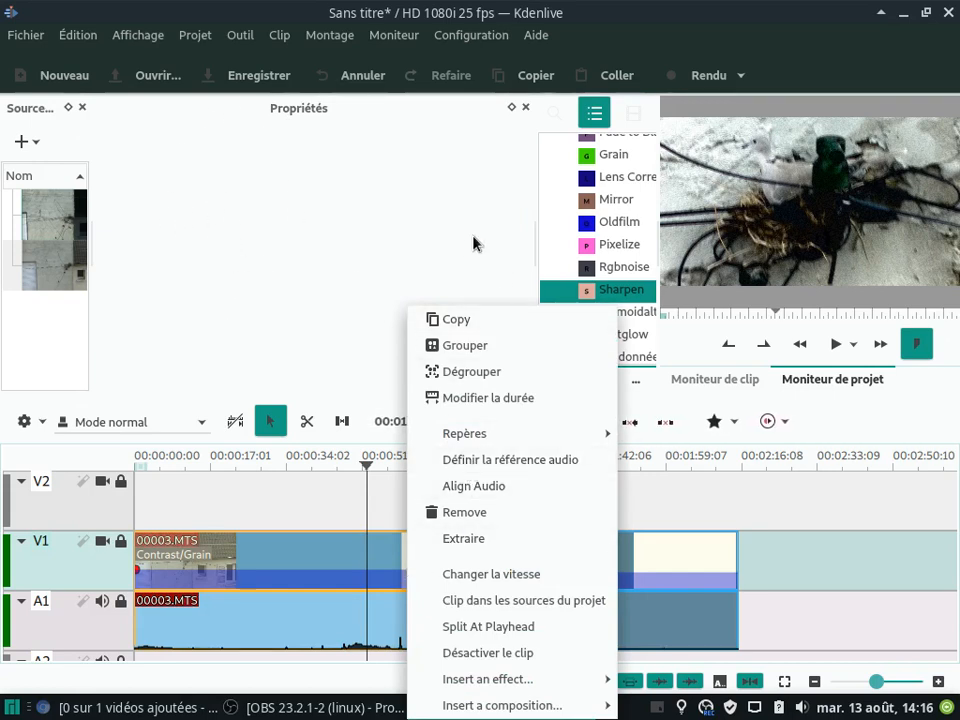
click(316, 278)
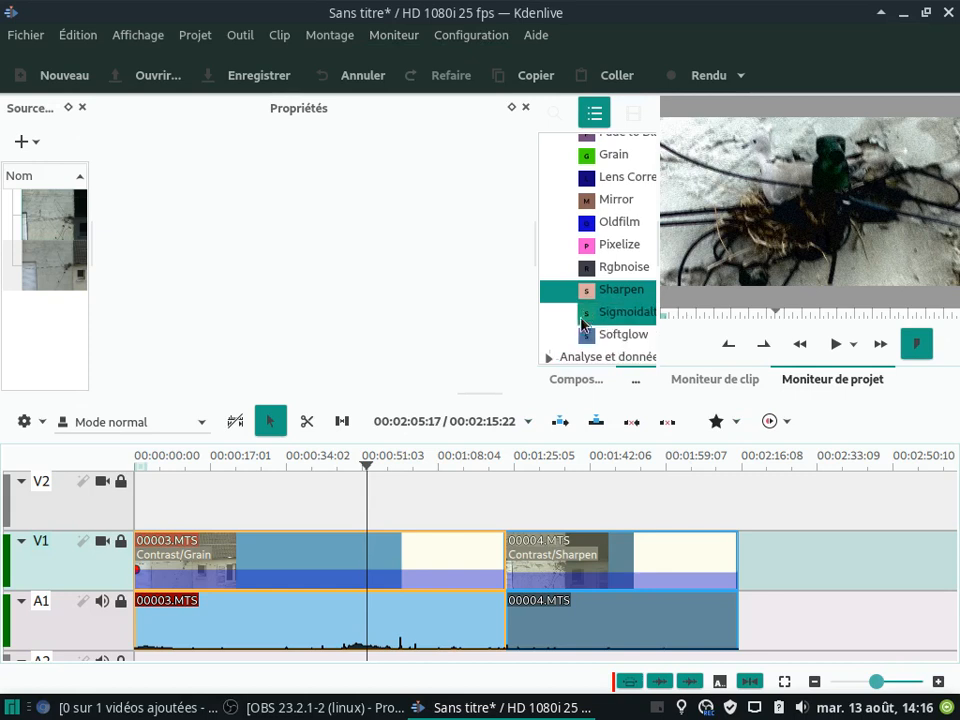
click(949, 16)
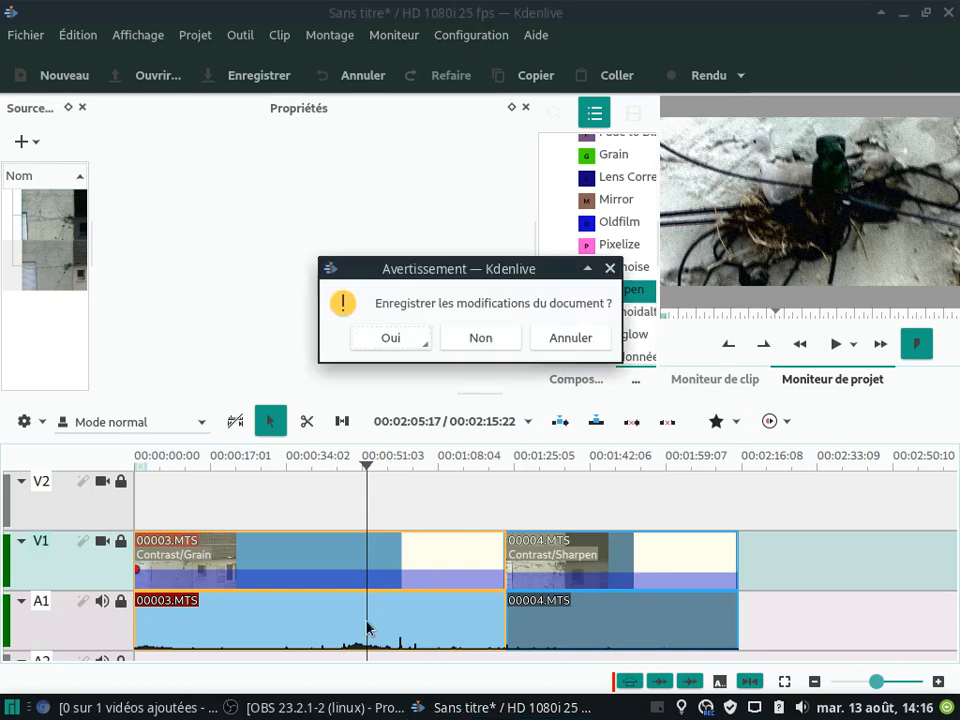
click(480, 337)
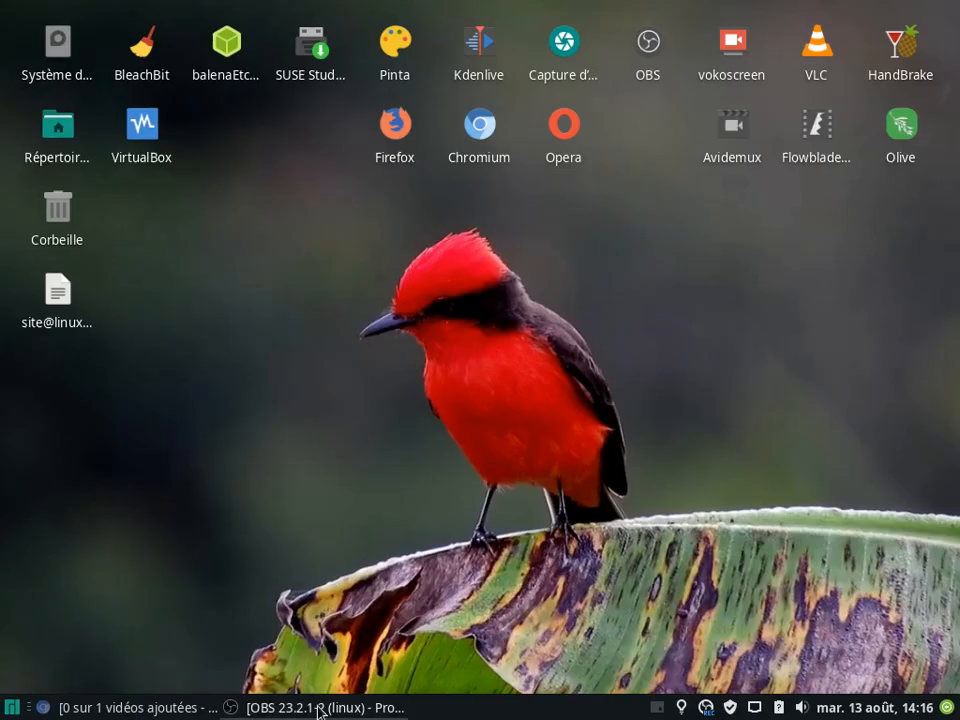